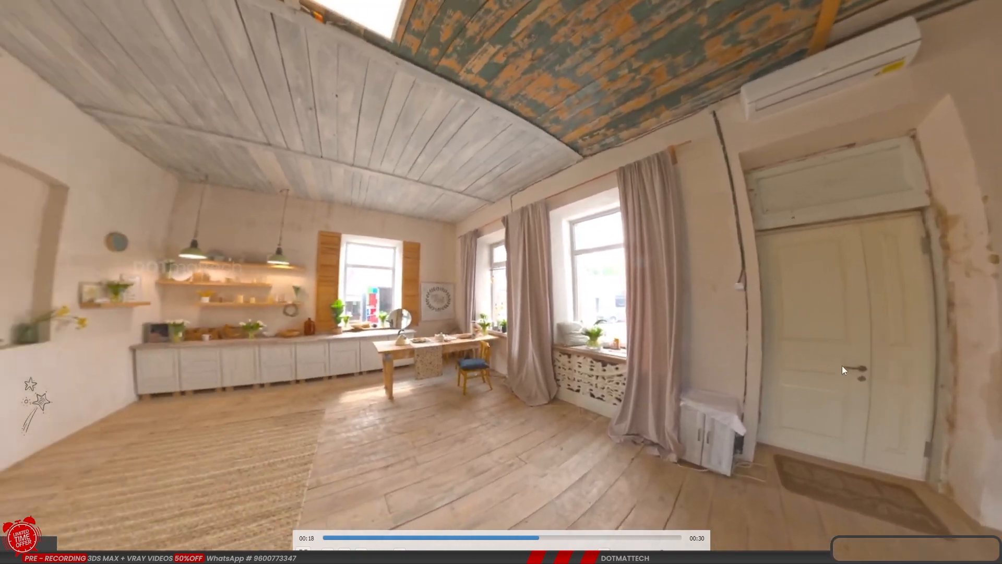
Step: Look around the room in the 360-degree video, turning the view across the kitchen, windows and door
drag(271, 183, 866, 244)
drag(141, 269, 444, 277)
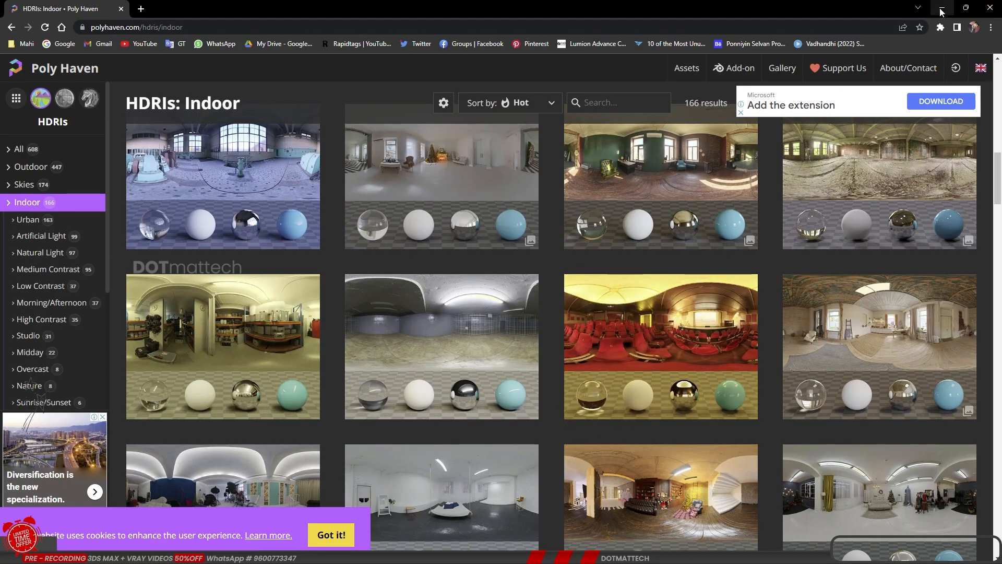
Step: Switch to the YouTube channel's video list and open the tutorial on exporting V-Ray 360 degrees images
click(941, 10)
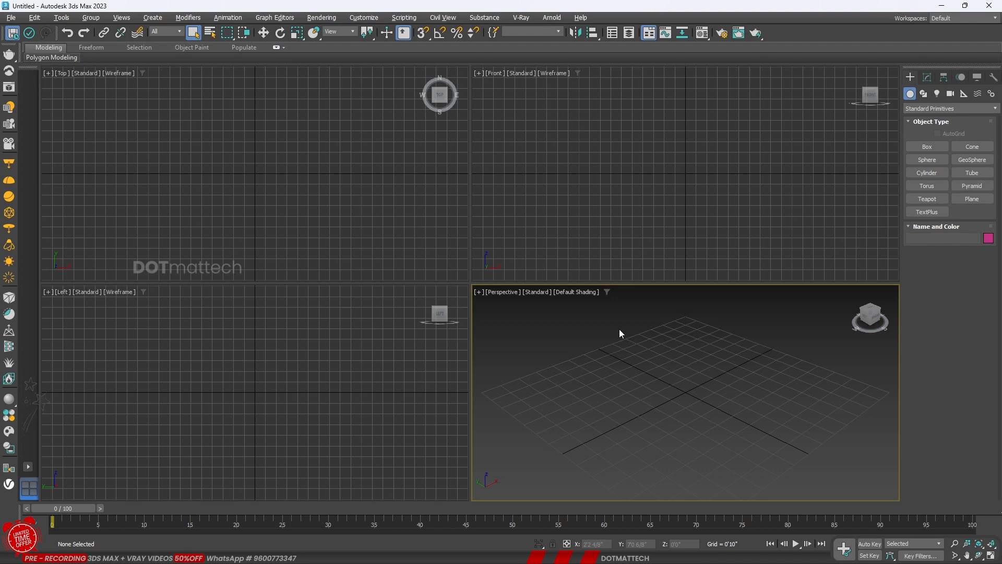
key(alt+Tab)
scroll(618, 300, down, 9)
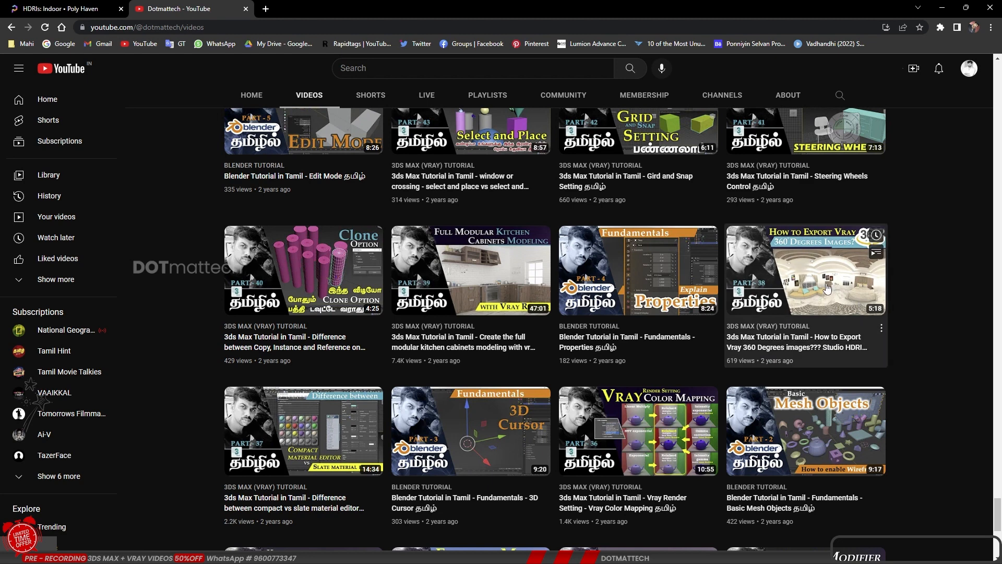
click(835, 290)
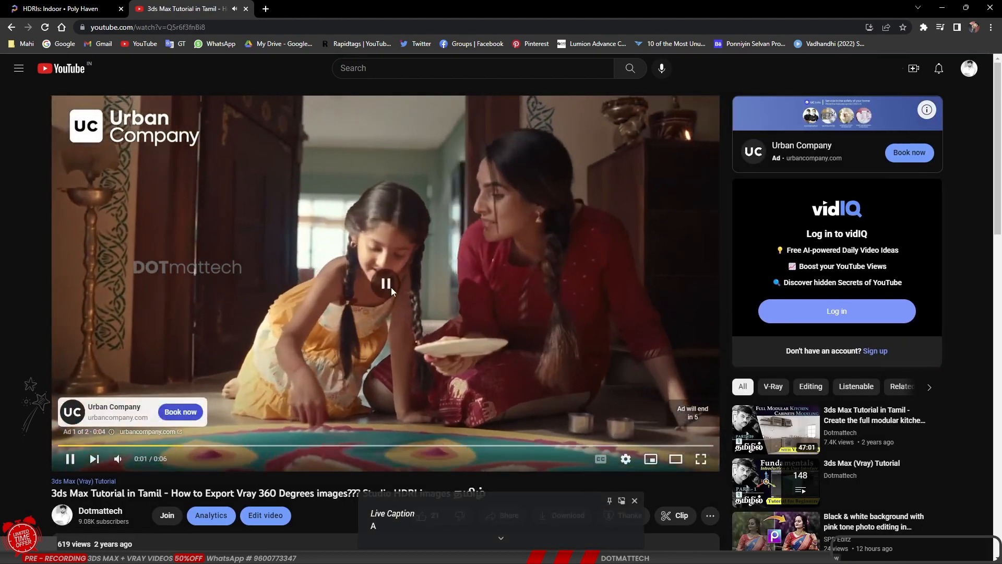
click(390, 287)
click(389, 289)
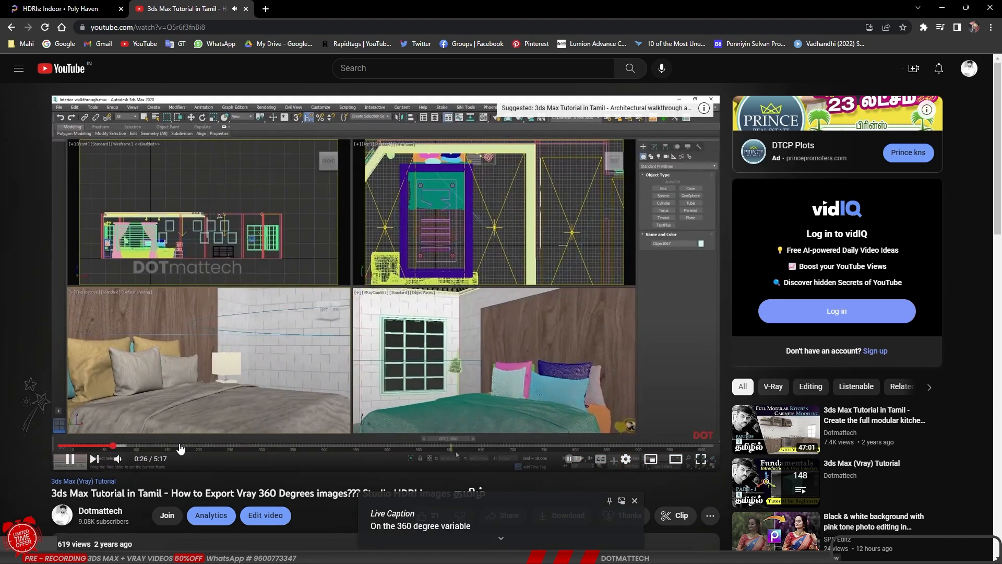
Step: Skim the V-Ray 360-degree tutorial in full screen, checking the Render Setup camera section with the spherical camera type
double_click(320, 375)
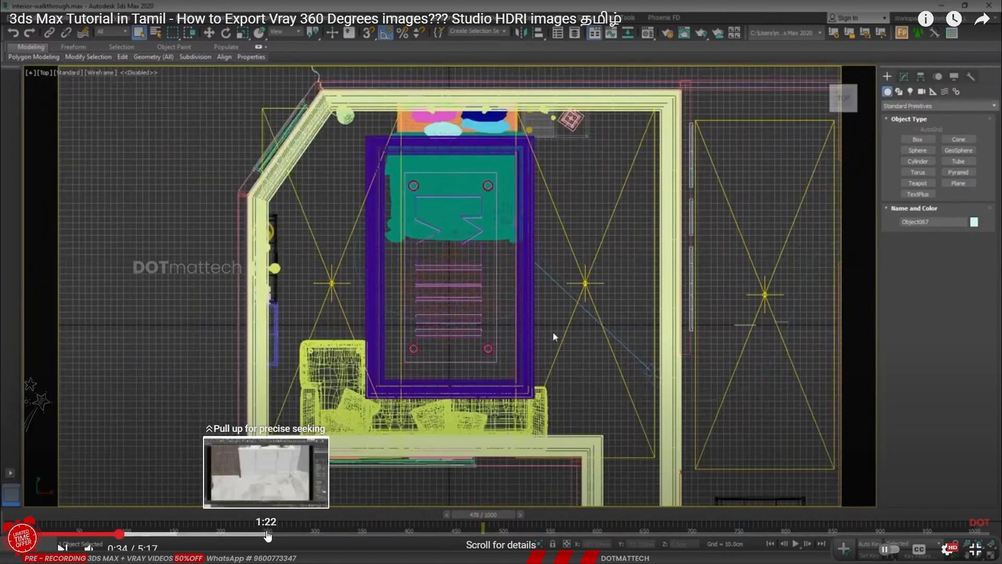
click(267, 535)
click(527, 535)
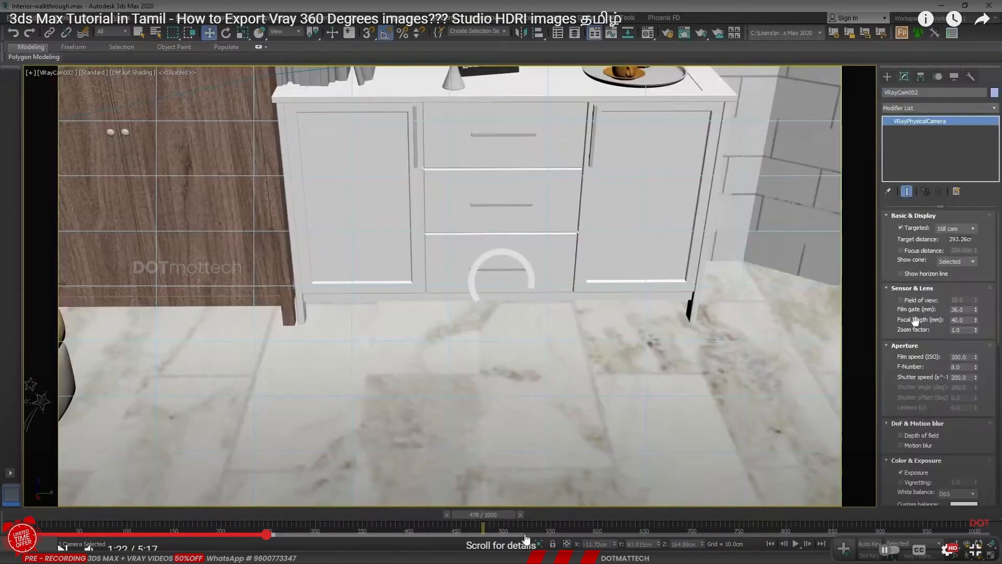
click(699, 535)
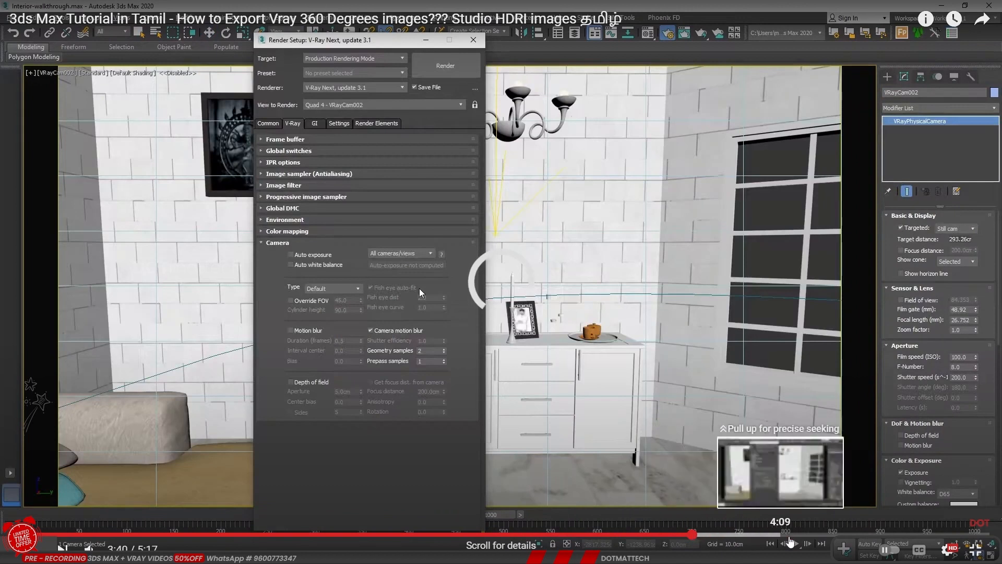
click(791, 534)
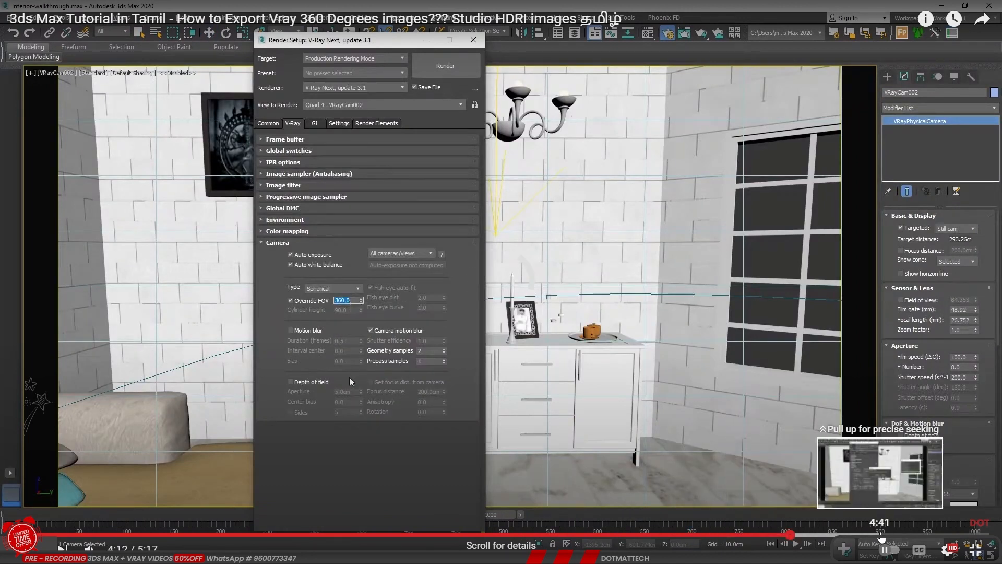
click(880, 535)
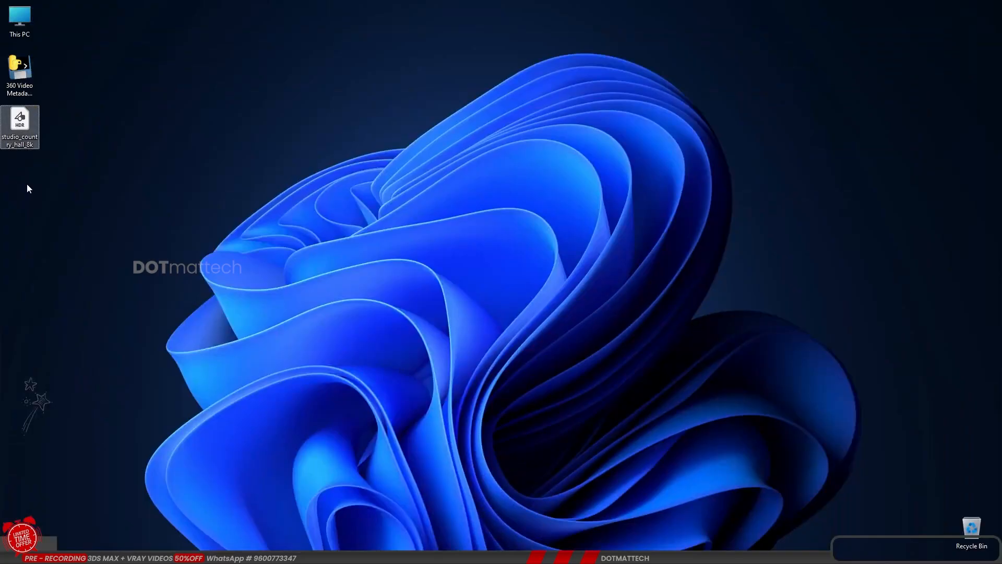
drag(24, 122, 22, 123)
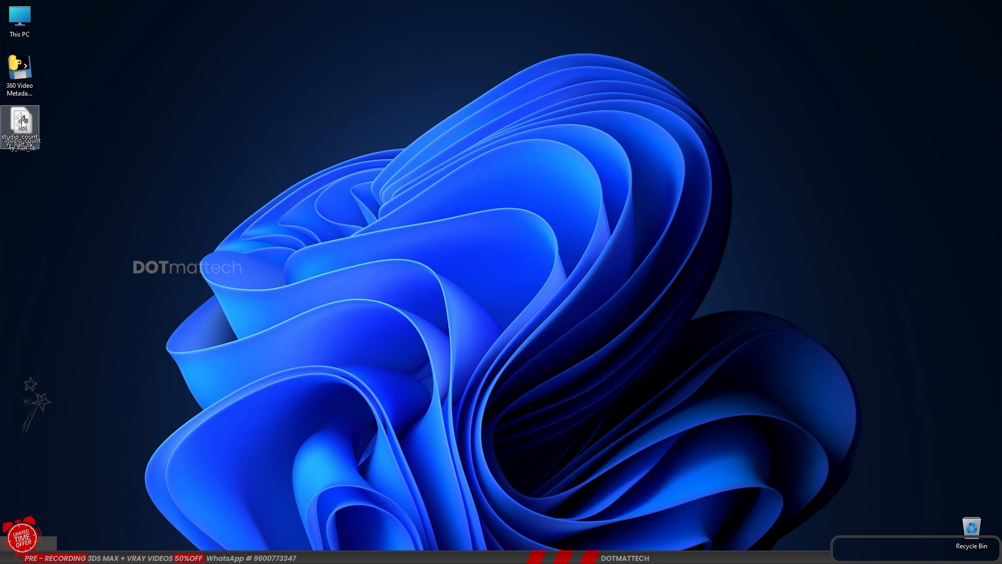
drag(22, 123, 33, 74)
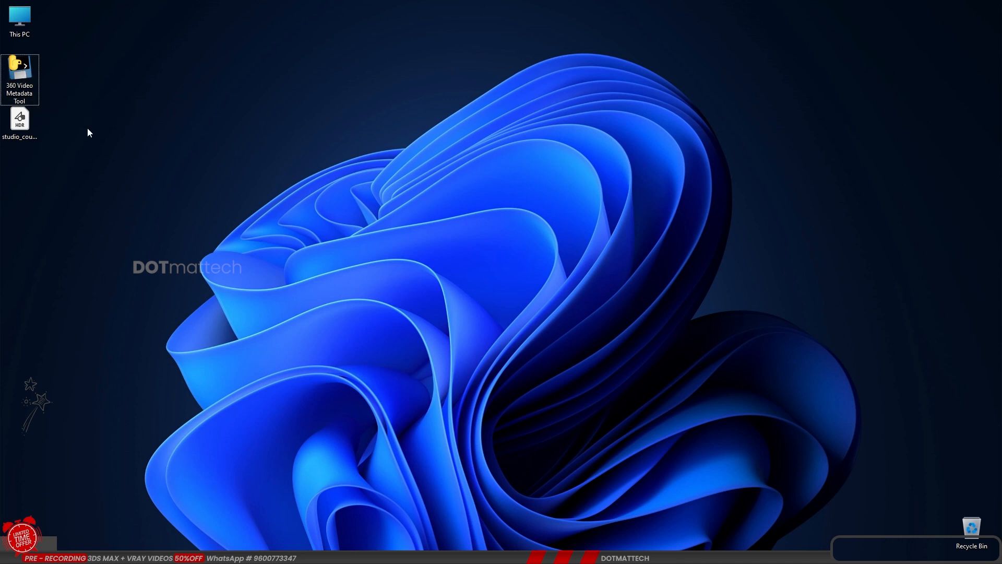
click(21, 128)
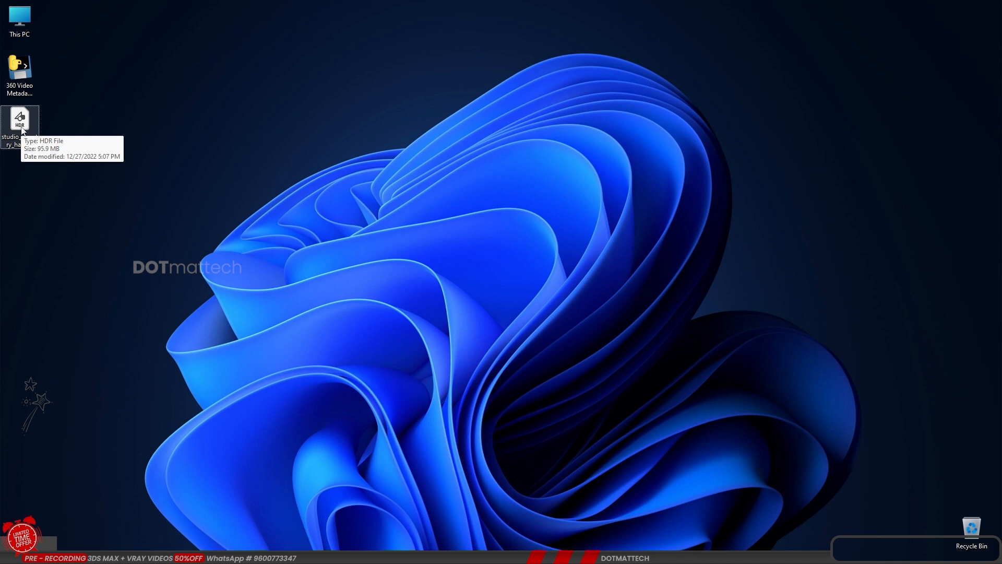
Step: Try to import the desktop file studio_country_hall_8k.hdr into the 360 project in Premiere Pro
click(547, 553)
drag(20, 119, 219, 234)
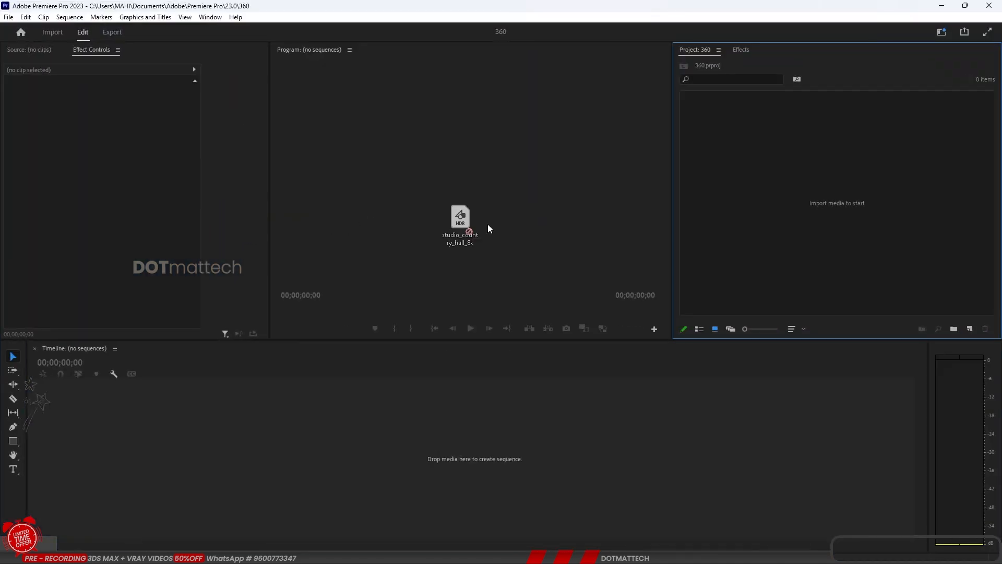
drag(461, 235, 792, 174)
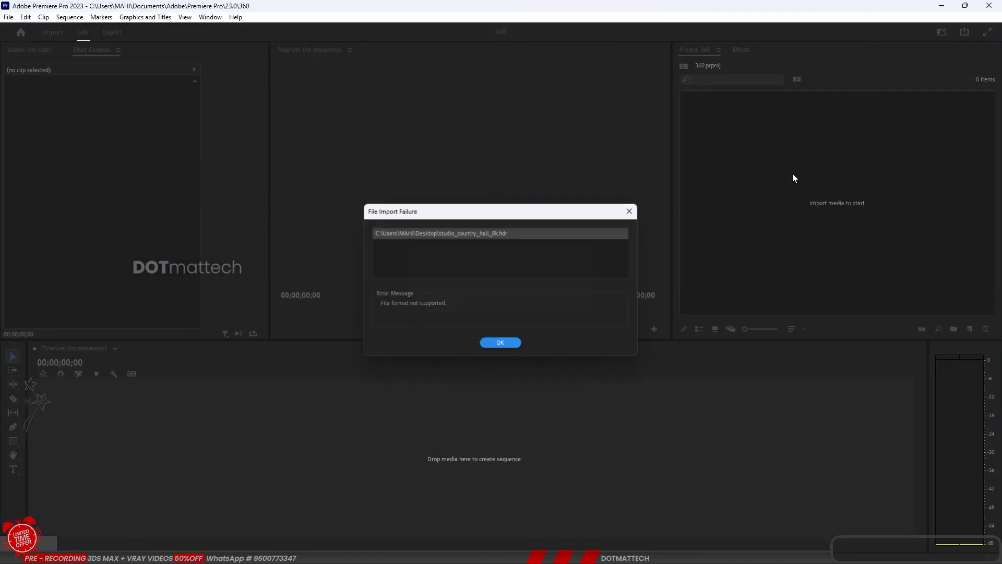
click(506, 345)
click(941, 6)
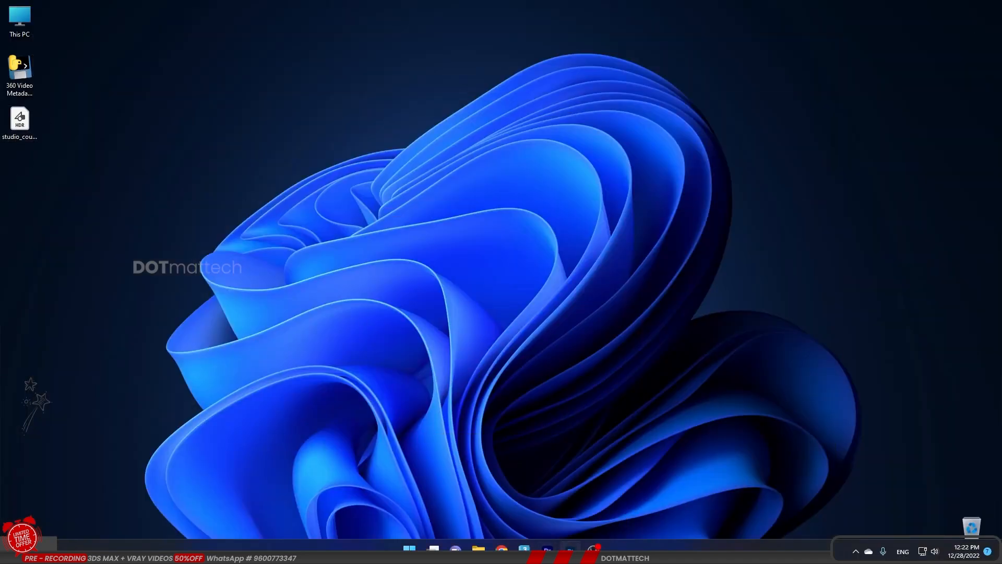
Step: Switch to Photoshop and start converting studio_country_hall_8k.hdr from 32 to 16 Bits/Channel
click(571, 552)
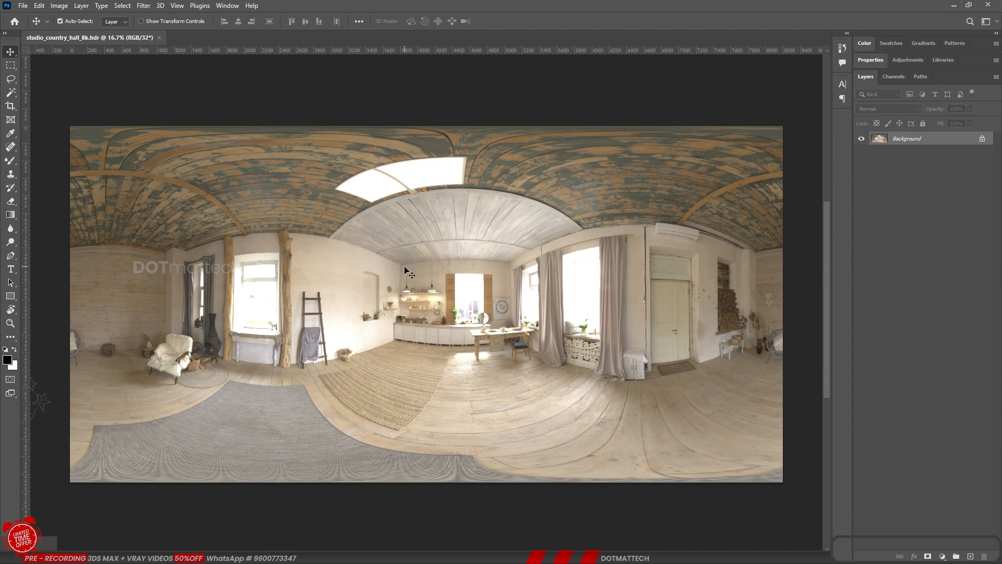
click(55, 6)
mouse_move(65, 20)
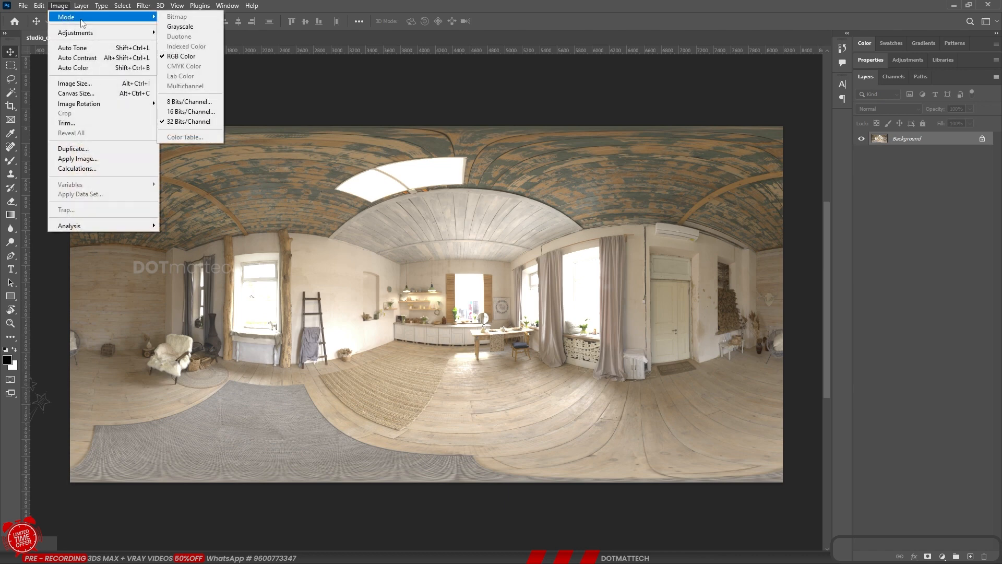
click(197, 111)
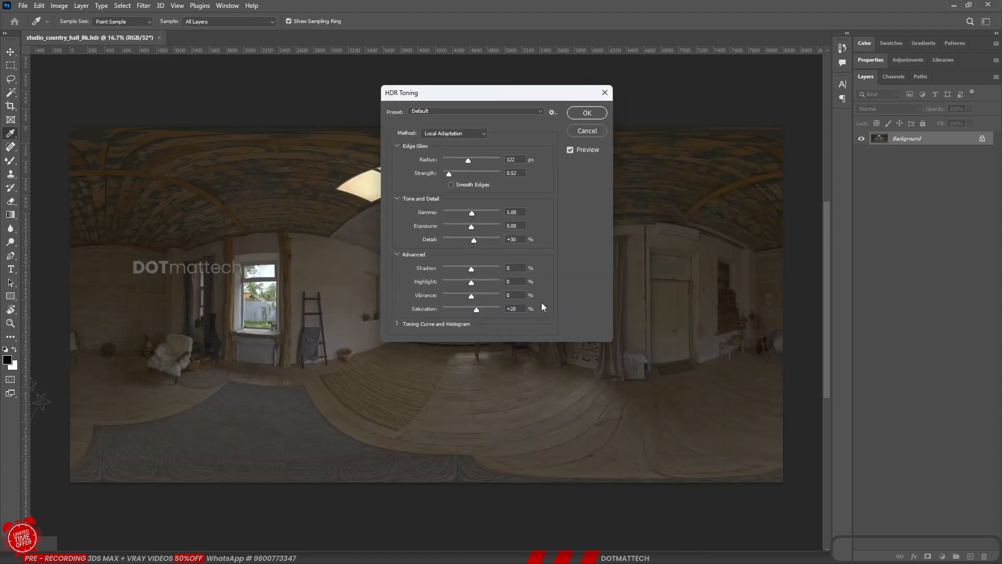
Step: Set the HDR Toning exposure to +2.25 and the highlight to about -78 %, keeping the panorama in view
drag(452, 103, 681, 223)
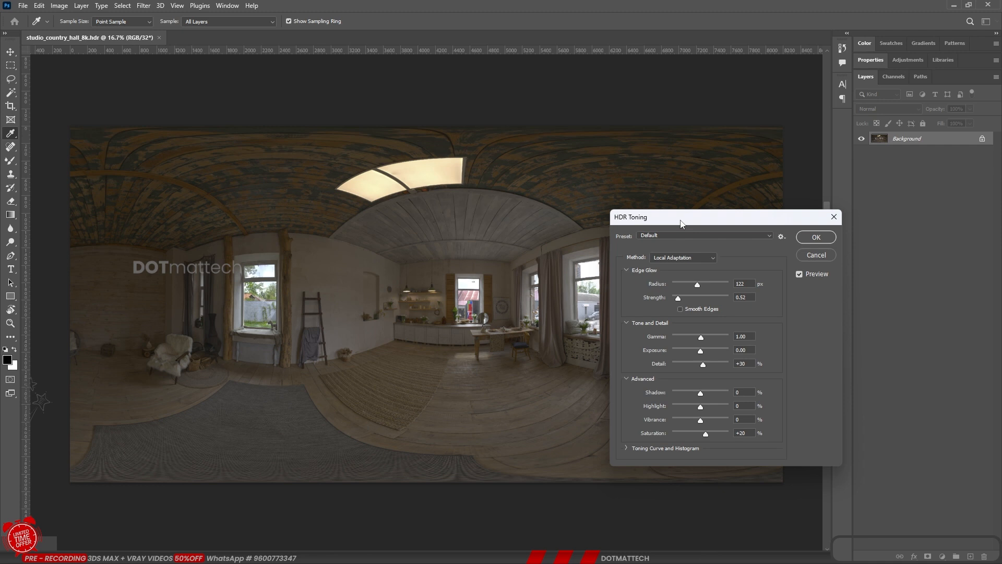
drag(681, 223, 619, 186)
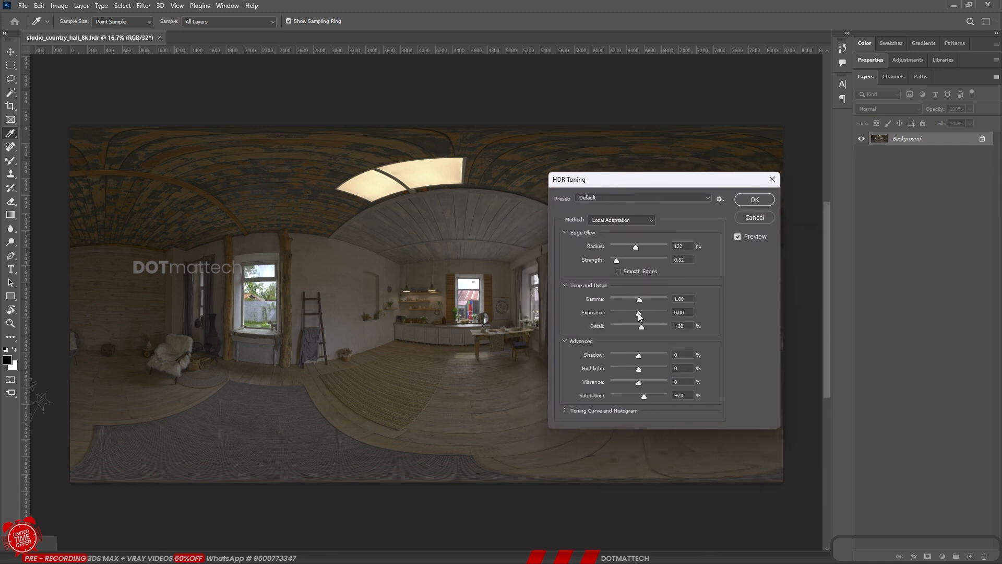
drag(643, 314, 652, 314)
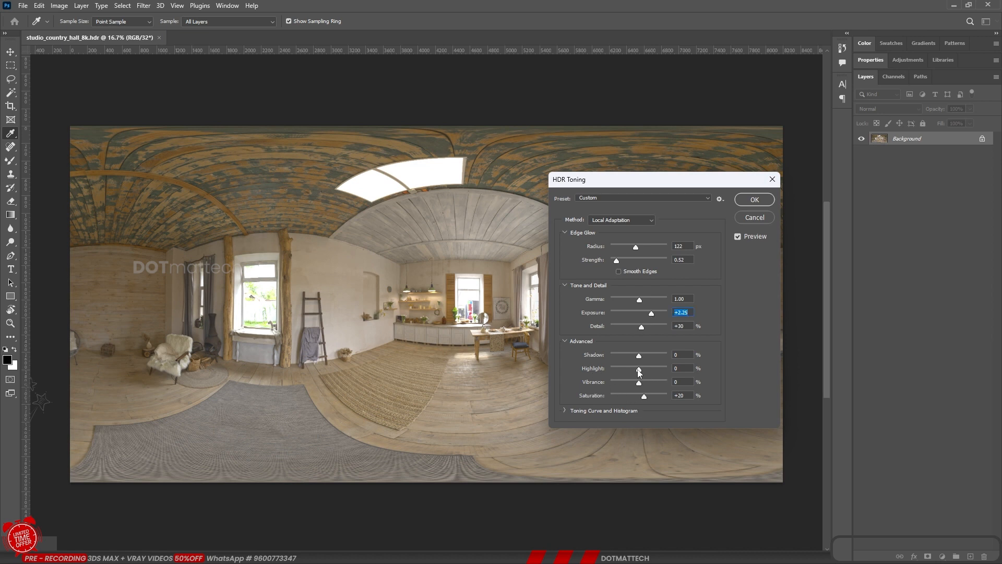
drag(647, 368, 613, 368)
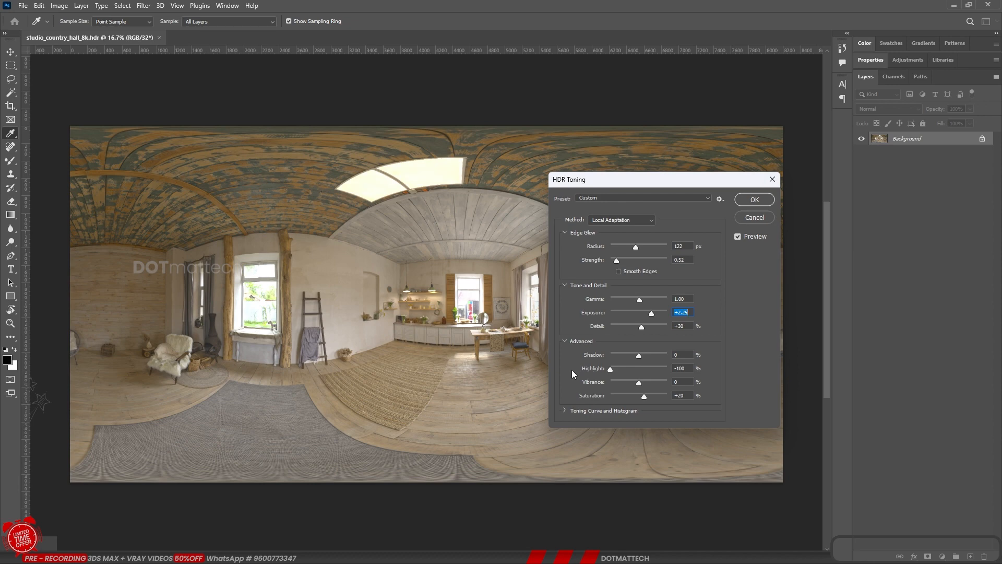
drag(610, 369, 616, 371)
Step: Refine the HDR Toning to exposure +2.43 and detail +19 %, toggle Smooth Edges, and apply the conversion
drag(652, 315, 650, 318)
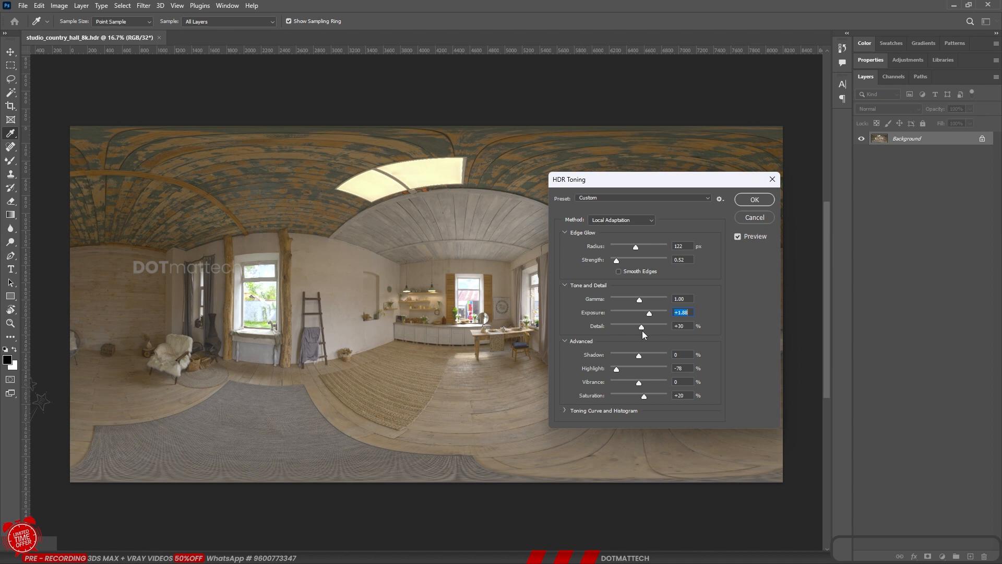
key(Tab)
key(shift+Tab)
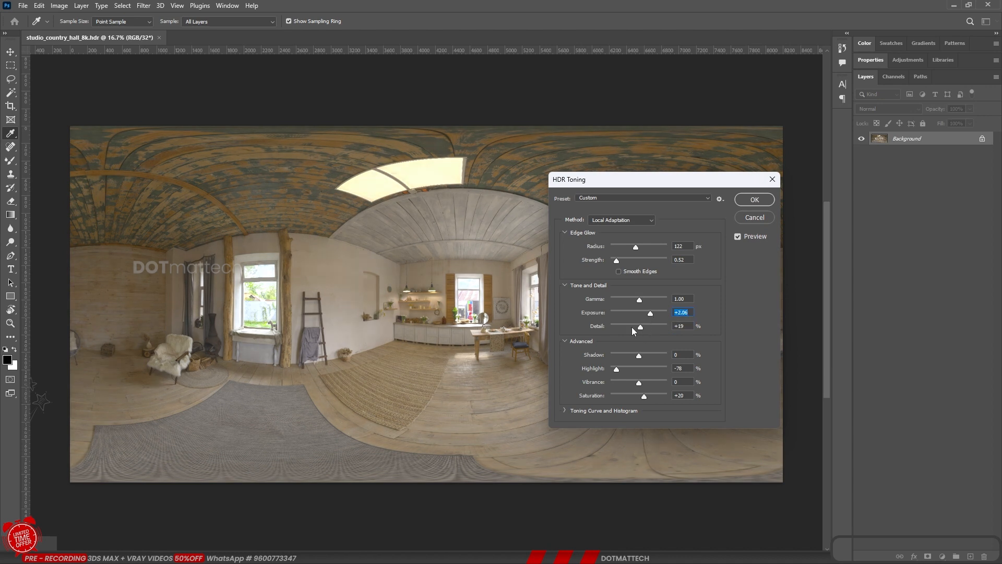
click(737, 238)
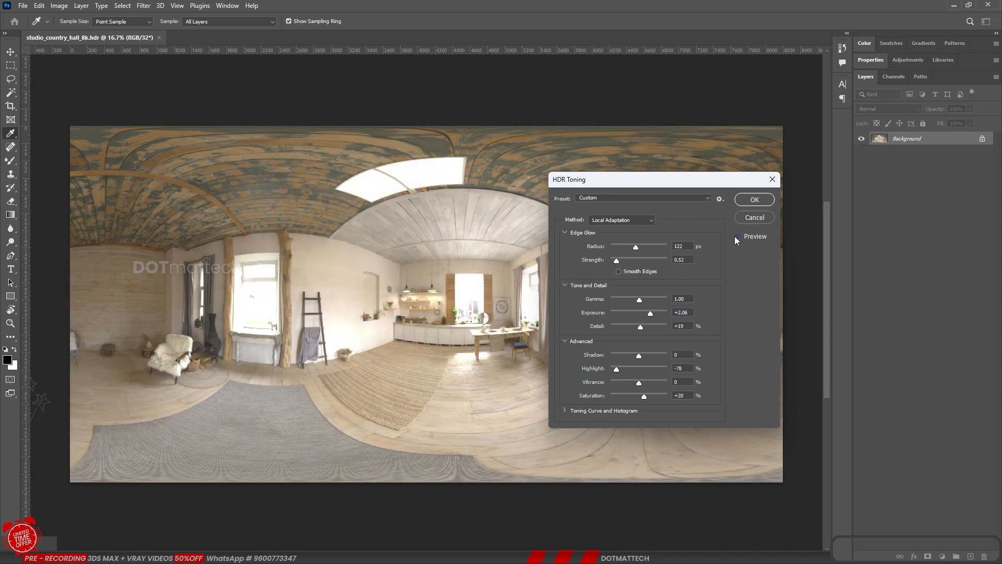
click(736, 237)
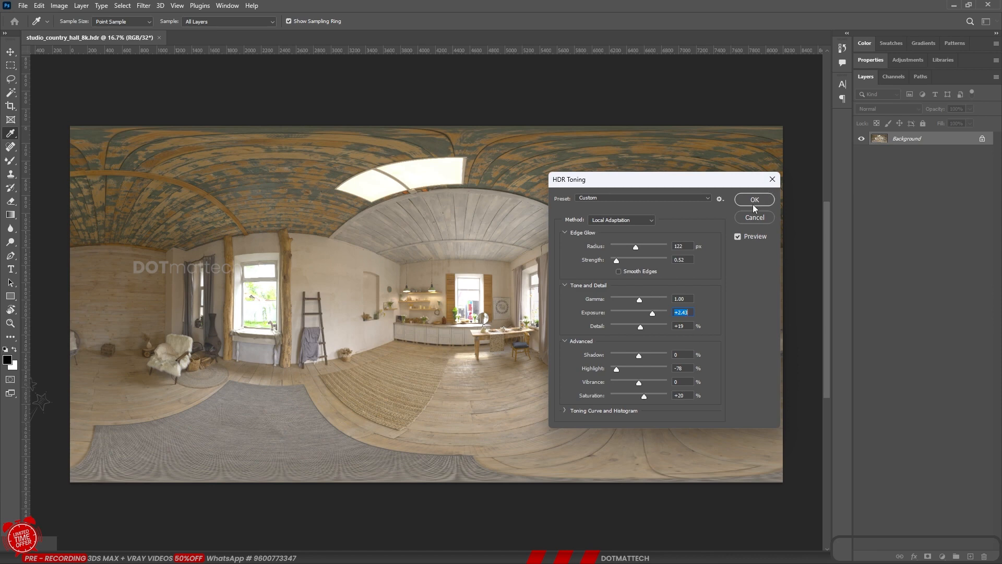
click(619, 272)
click(746, 203)
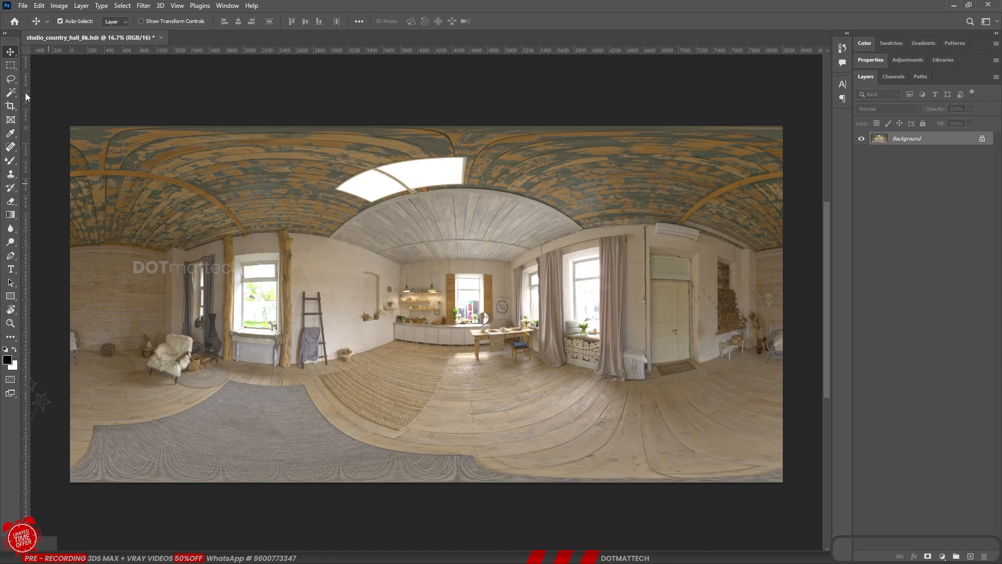
Step: Save the toned panorama to the Desktop in PNG format as studio_country_hall_8k
click(23, 7)
click(43, 131)
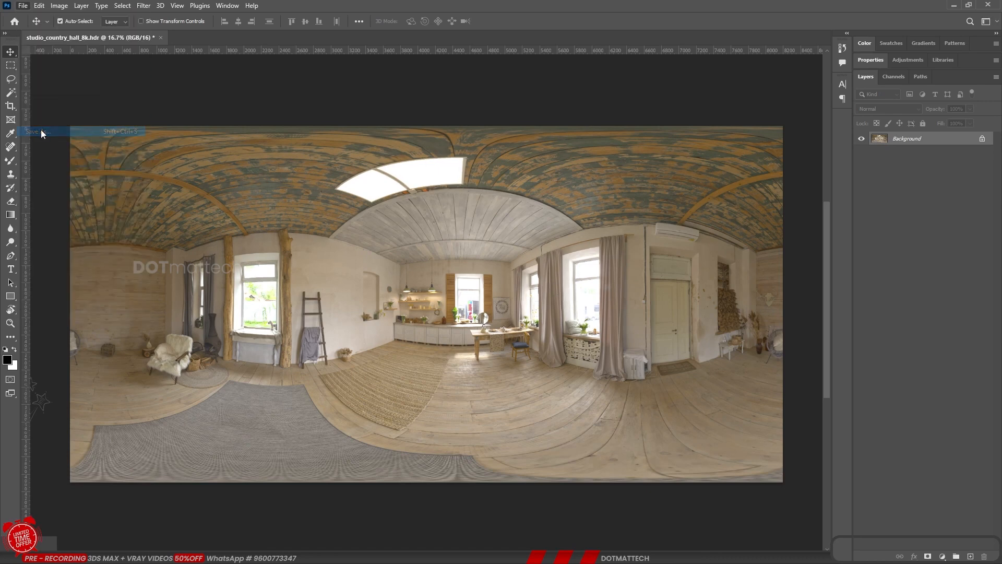
click(121, 241)
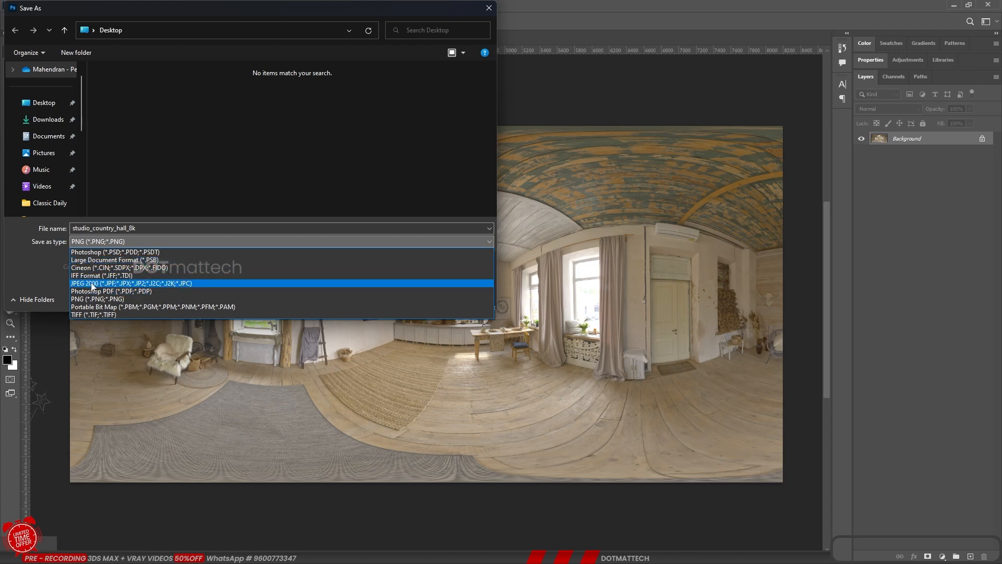
click(110, 300)
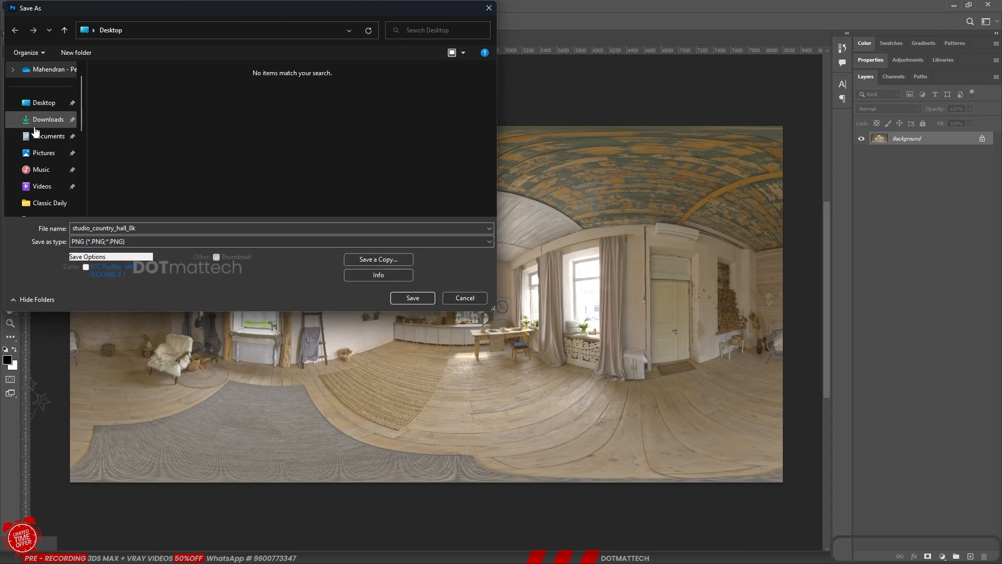
click(44, 103)
click(413, 298)
key(Return)
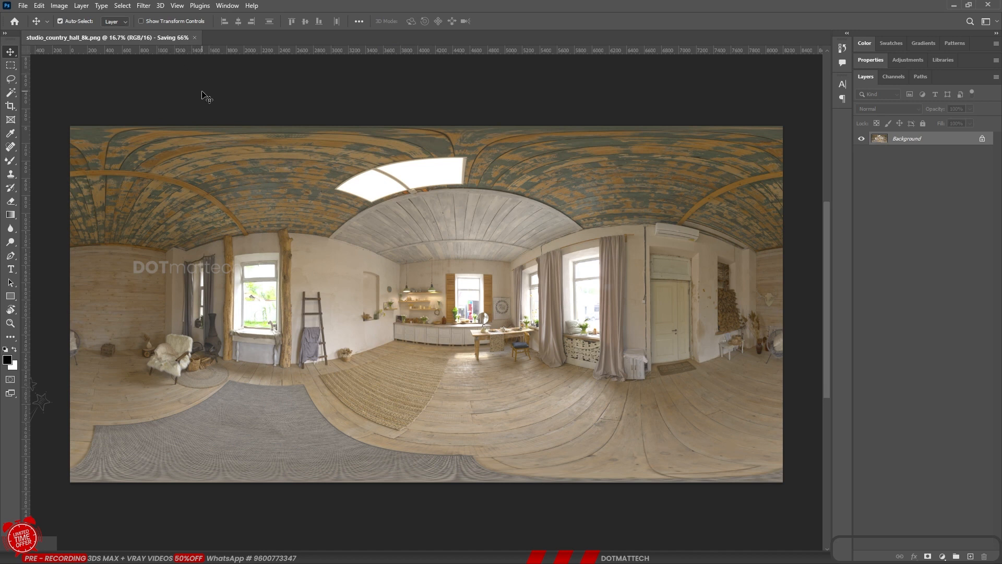
Step: Open the saved studio_country_hall_8k.png from the desktop and inspect its kitchen and window detail at 146% zoom
click(953, 8)
double_click(18, 172)
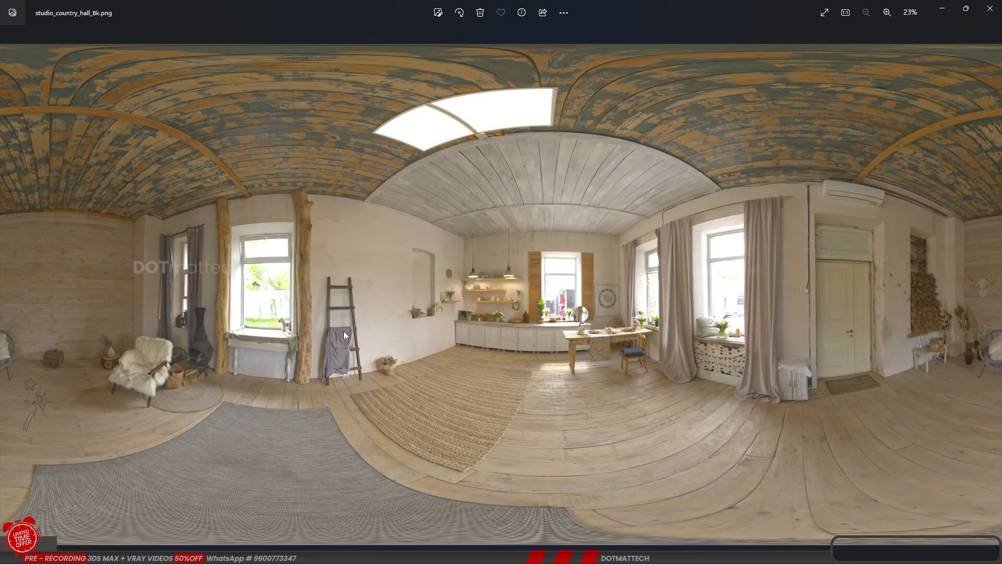
scroll(511, 400, up, 10)
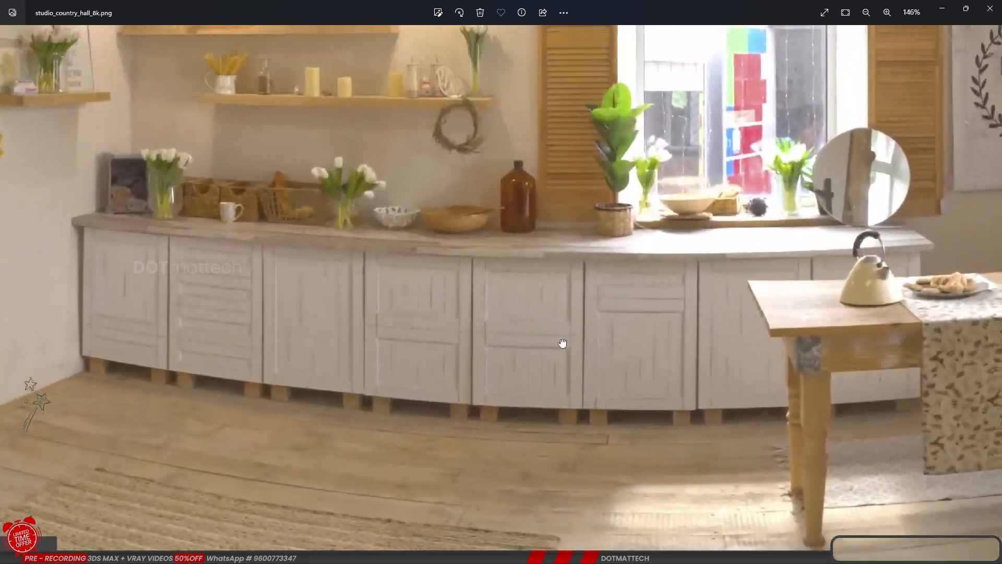
drag(562, 343, 556, 439)
drag(262, 231, 481, 358)
drag(215, 414, 663, 338)
drag(124, 385, 562, 401)
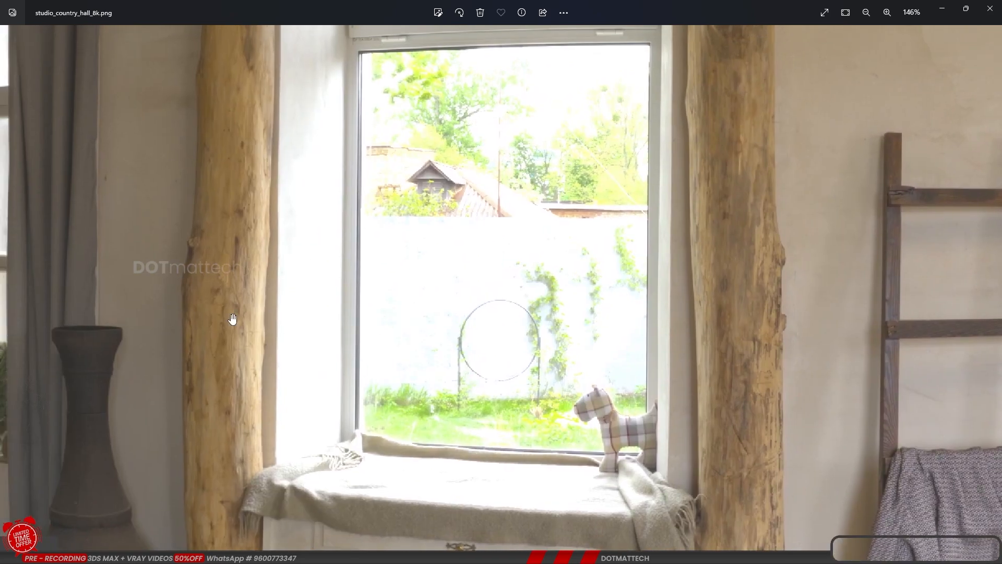
Step: View the whole panorama, close the image, and check the PNG file's type and size in its properties
scroll(281, 339, down, 10)
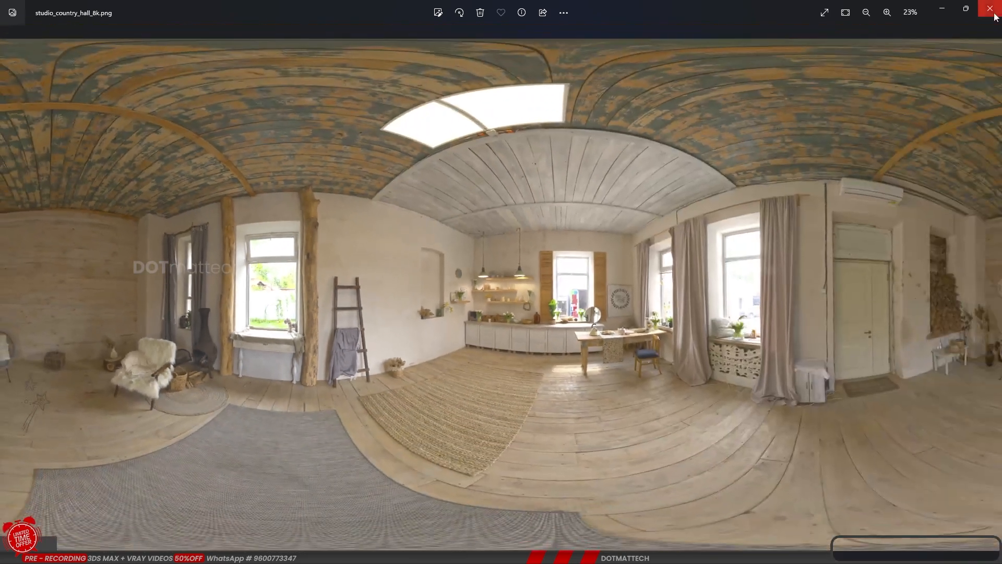
click(991, 10)
right_click(21, 177)
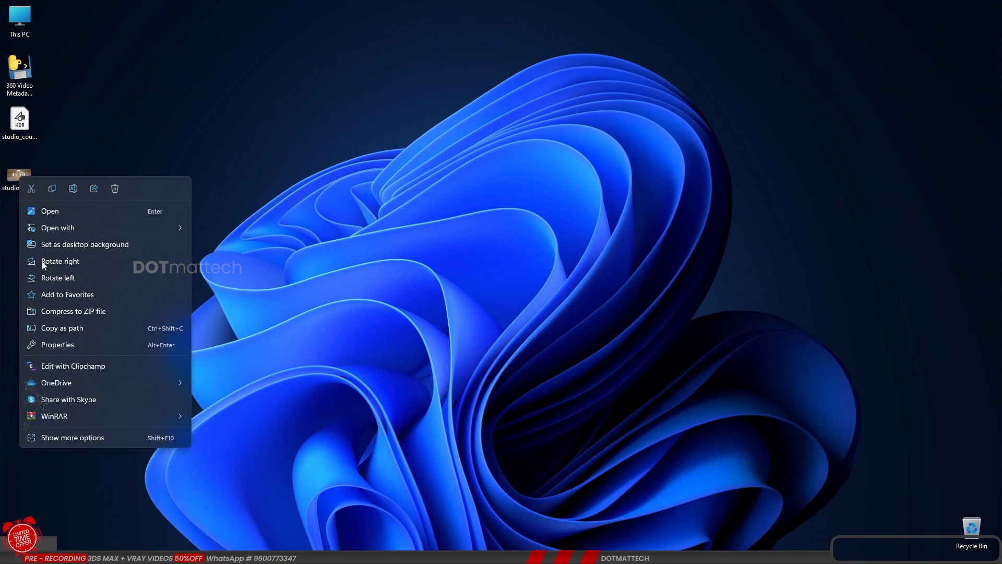
click(65, 344)
drag(94, 245, 106, 246)
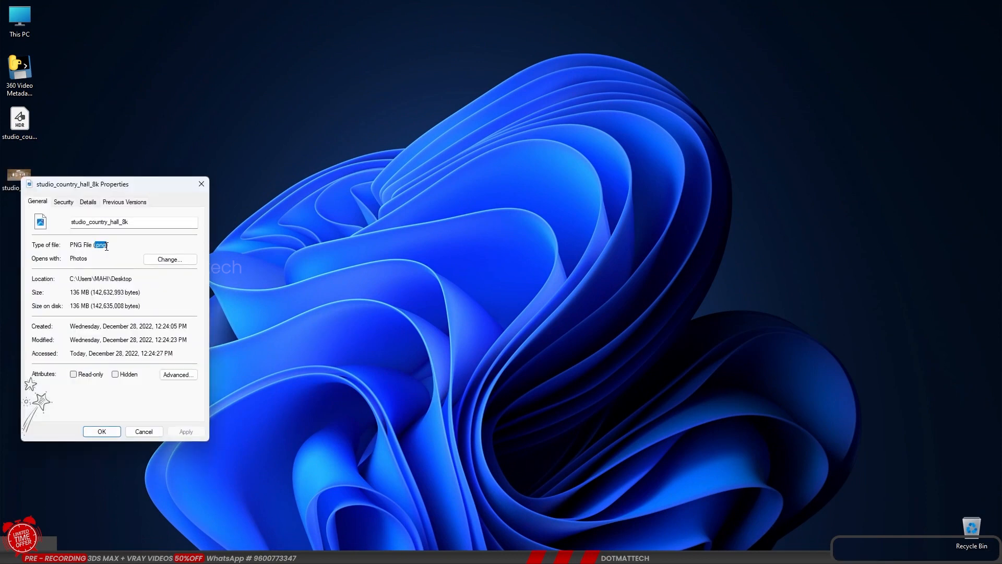
click(201, 184)
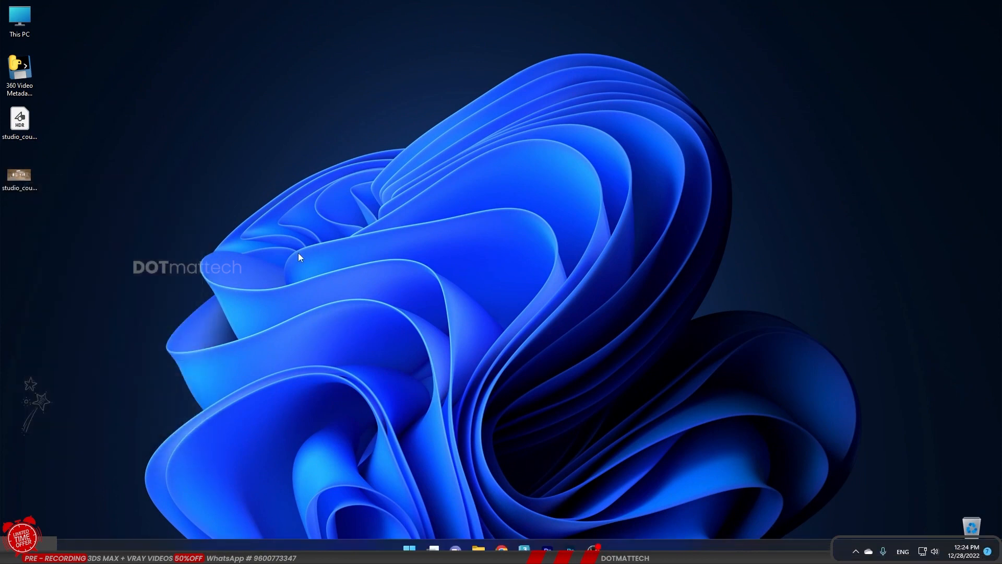
Step: Import studio_country_hall_8k.png from the desktop into the Premiere Pro project 360 and create a sequence from it
drag(16, 177, 838, 145)
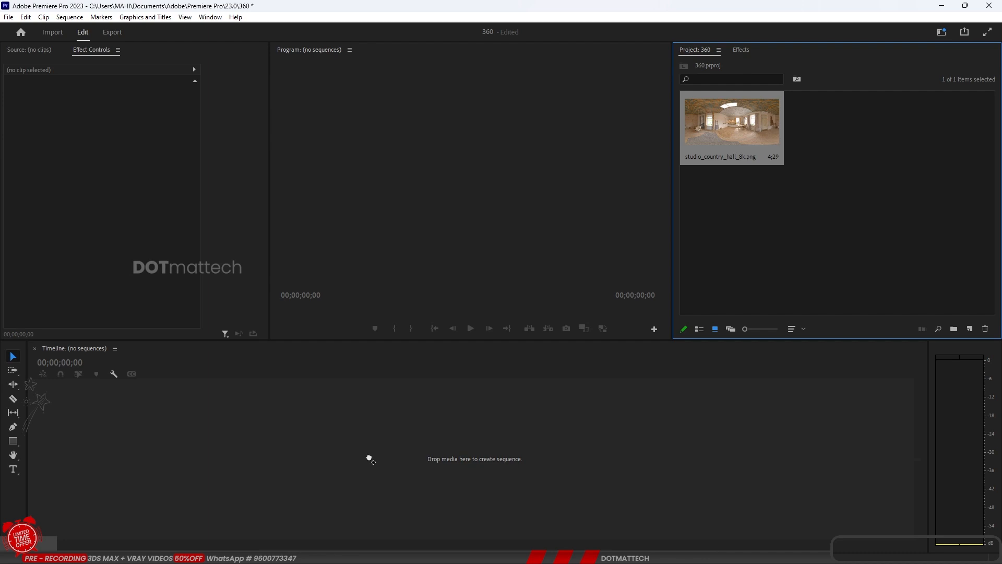
drag(368, 458, 368, 457)
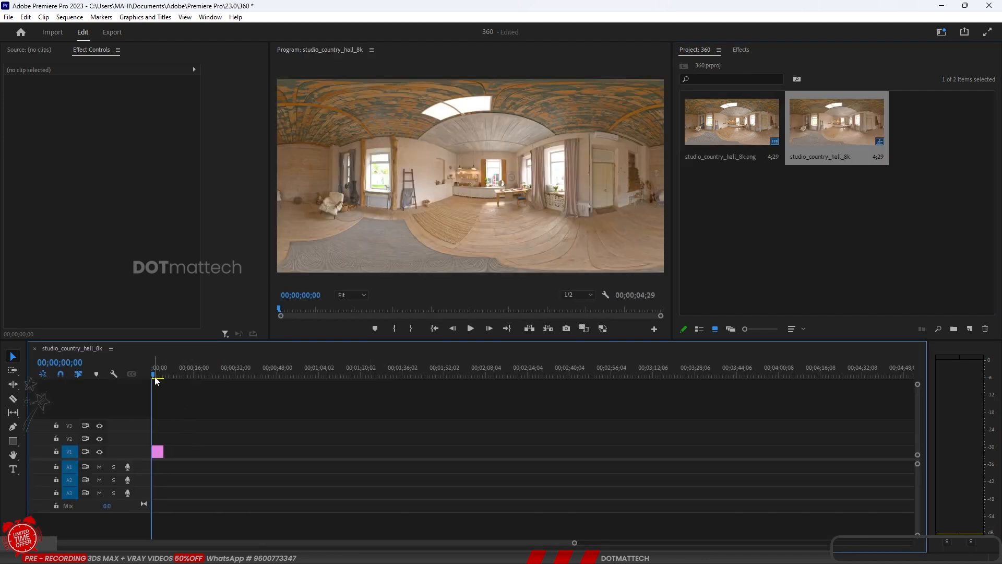
Step: Extend the panorama clip in the timeline to about 30 seconds and scrub through the sequence
key(equal)
key(equal)
key(equal)
key(equal)
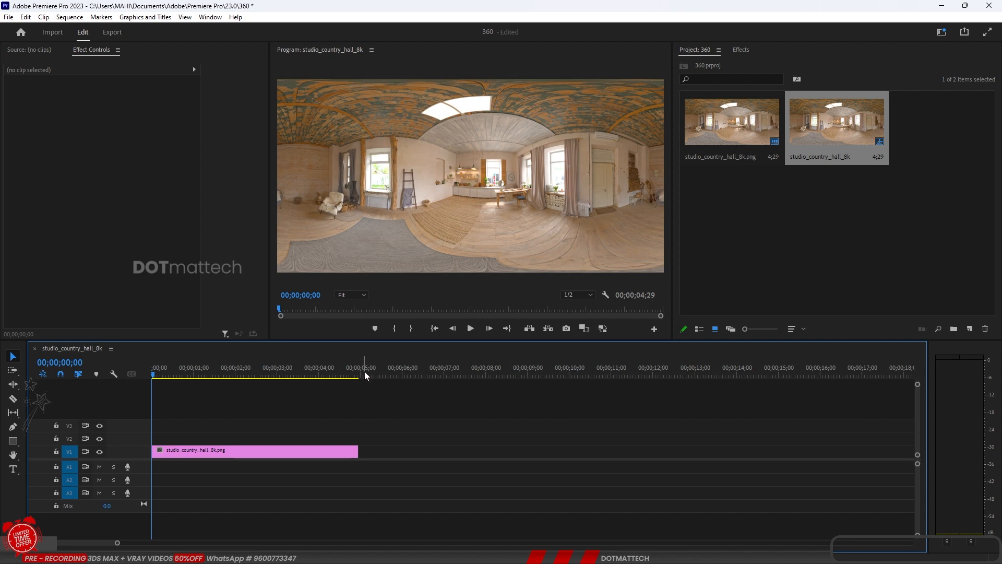
key(minus)
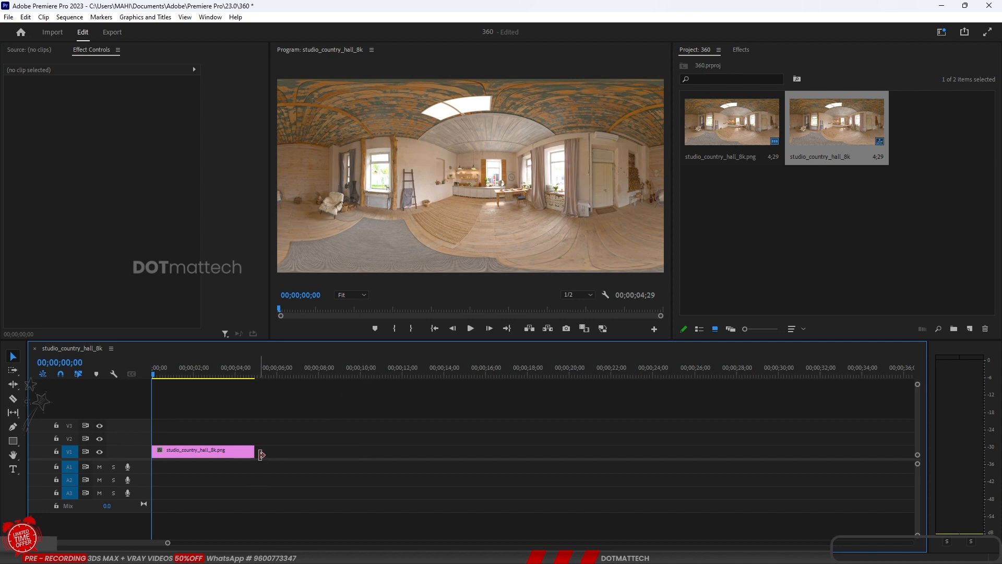
drag(253, 453, 776, 456)
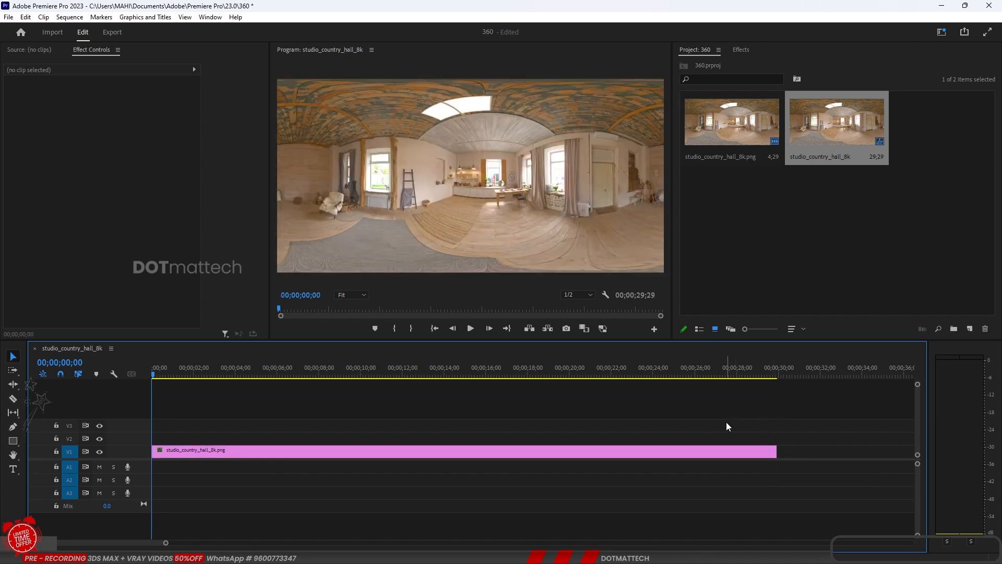
drag(150, 372, 776, 454)
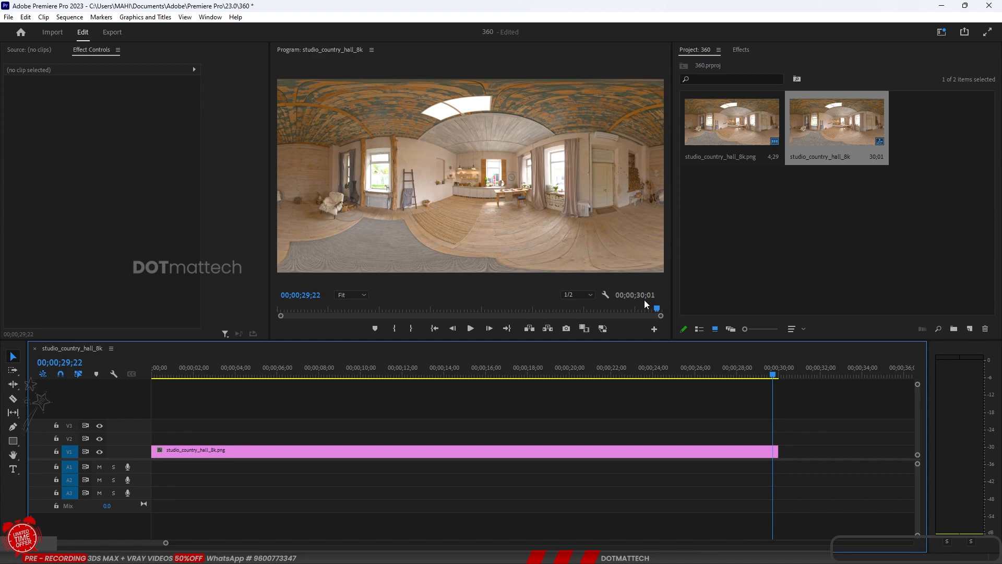
drag(233, 371, 372, 365)
Step: Export the sequence as the H.264 media file studio_country_hall_8k.mp4, changing the output location to the Desktop
click(6, 19)
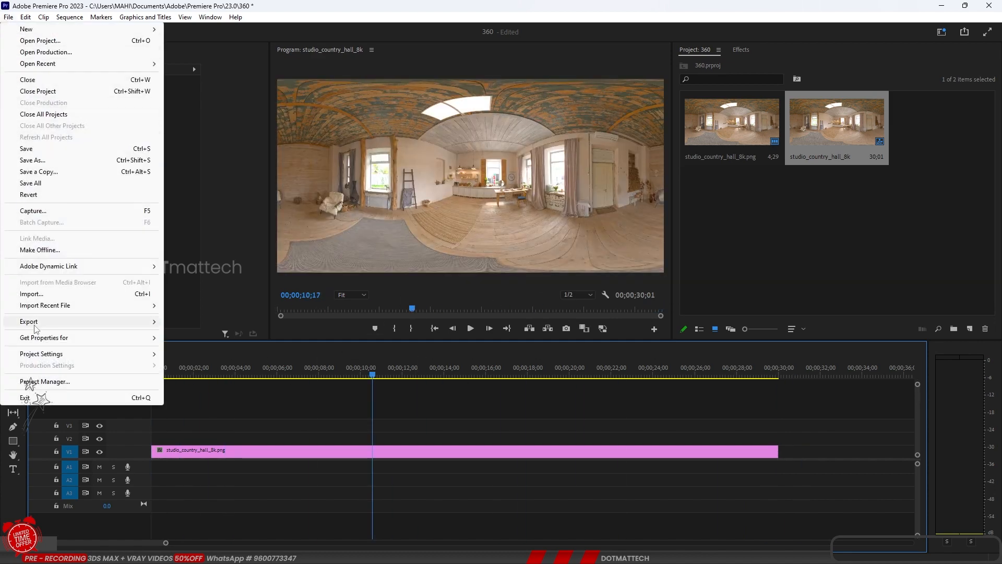
mouse_move(35, 325)
click(300, 324)
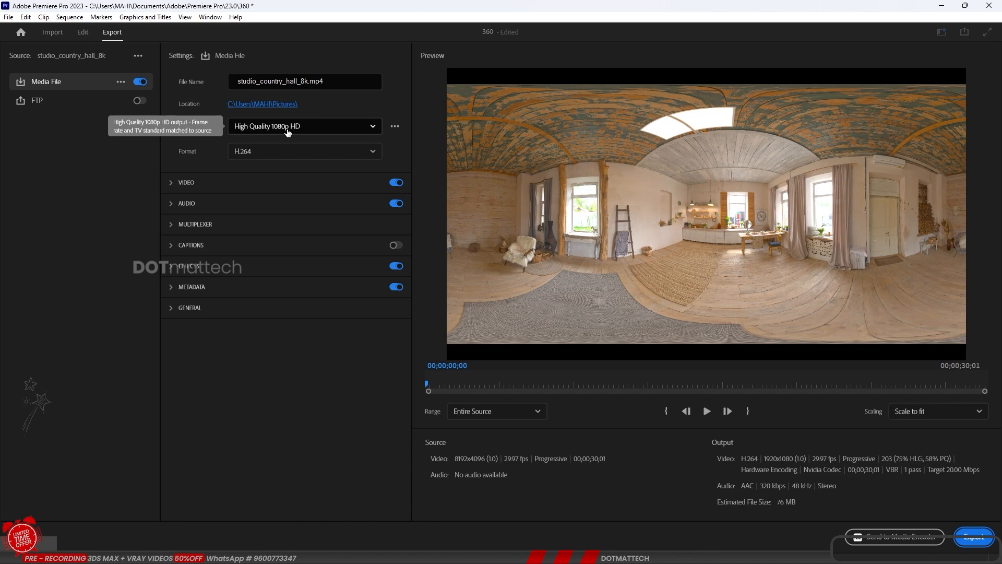
click(262, 104)
click(908, 543)
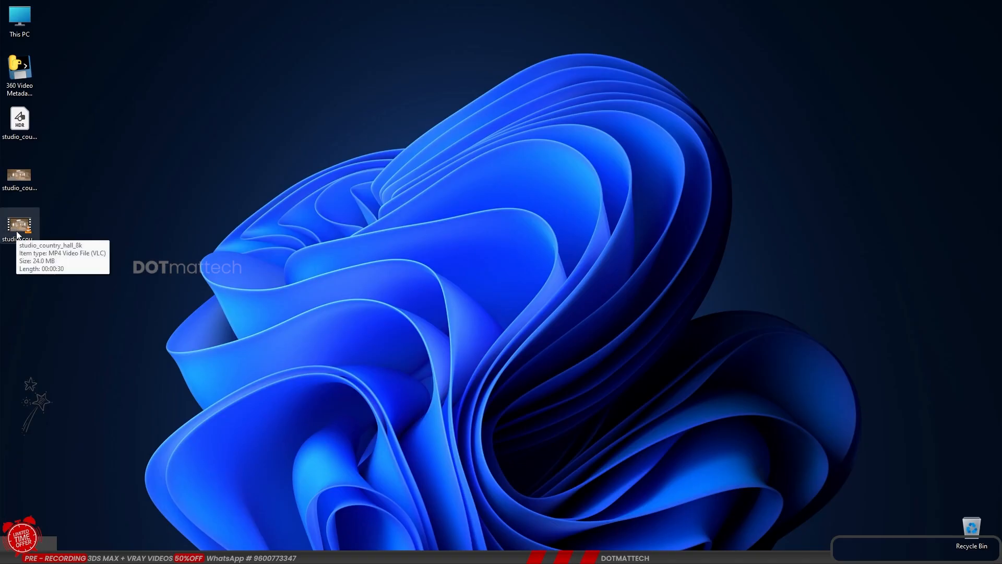
Step: Play the exported studio_country_hall_8k video full screen in VLC and widen the 360 view to show the whole room
click(18, 228)
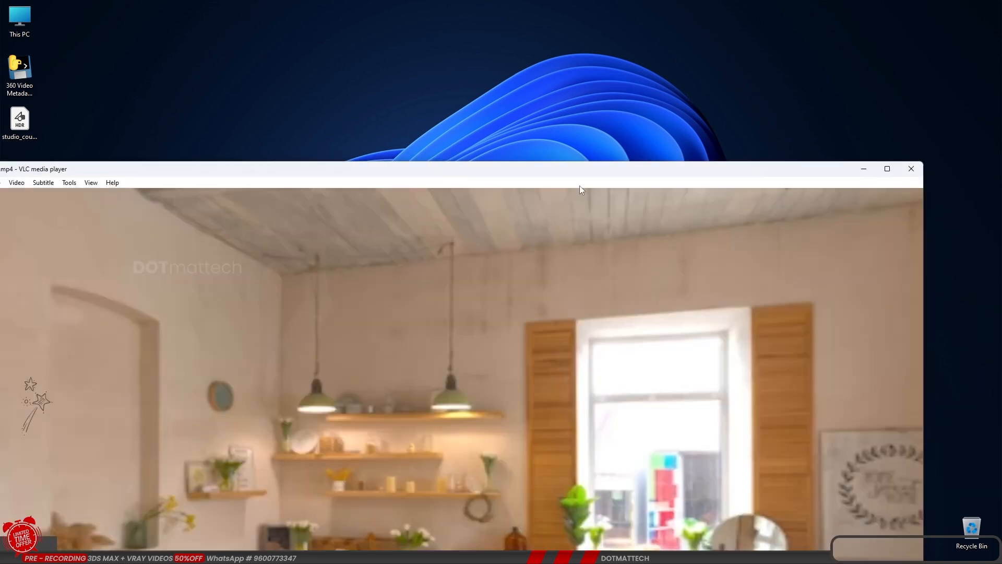
drag(524, 171, 661, 32)
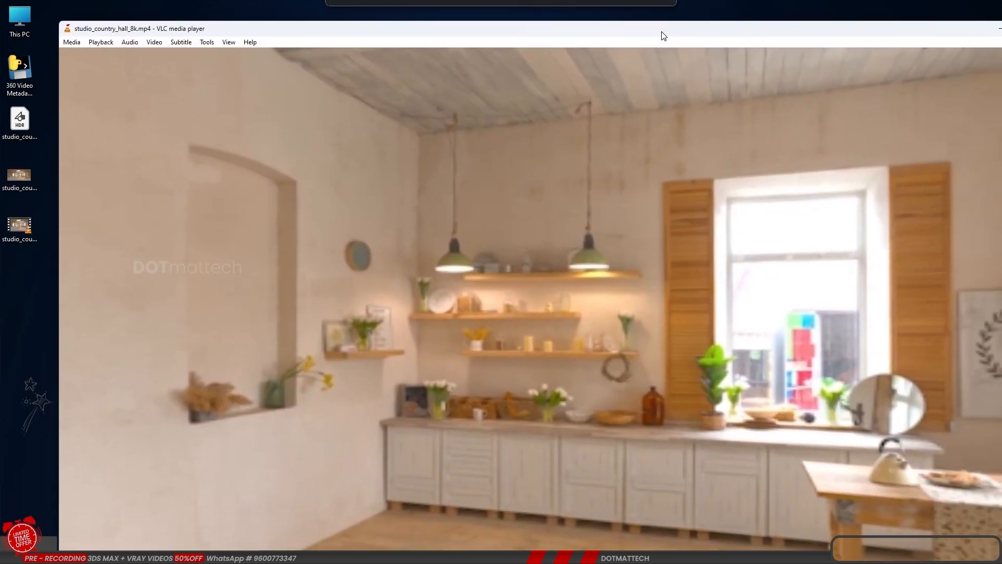
double_click(471, 307)
scroll(471, 307, down, 7)
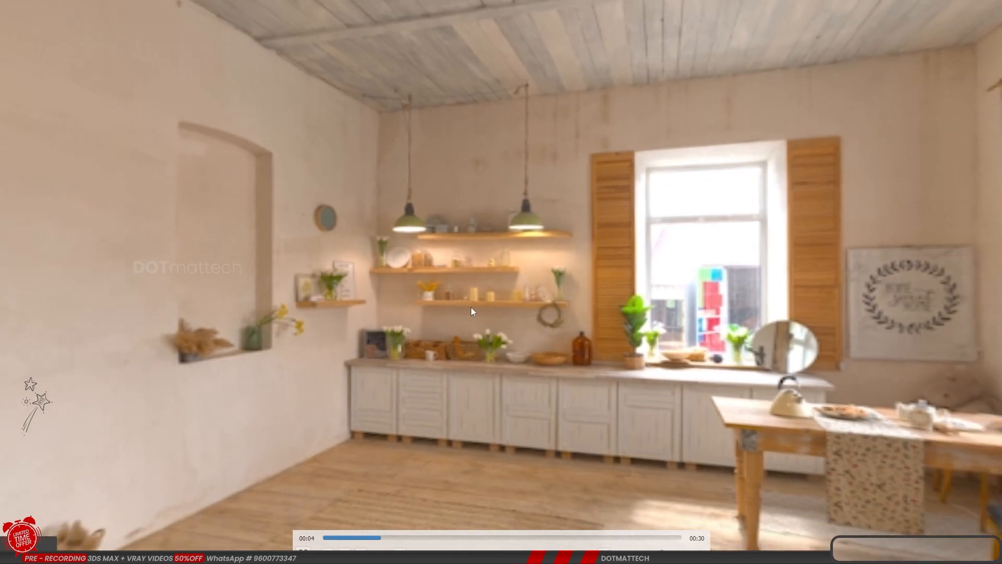
scroll(465, 278, down, 10)
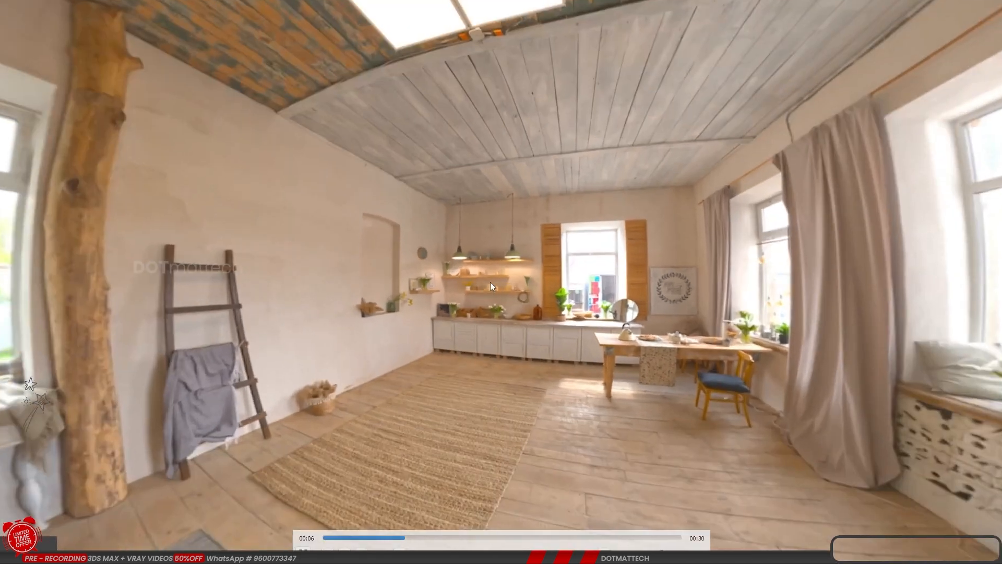
scroll(490, 282, down, 3)
Step: Rotate the 360 video view around the room and zoom in on the armchair and window area
drag(277, 341, 856, 321)
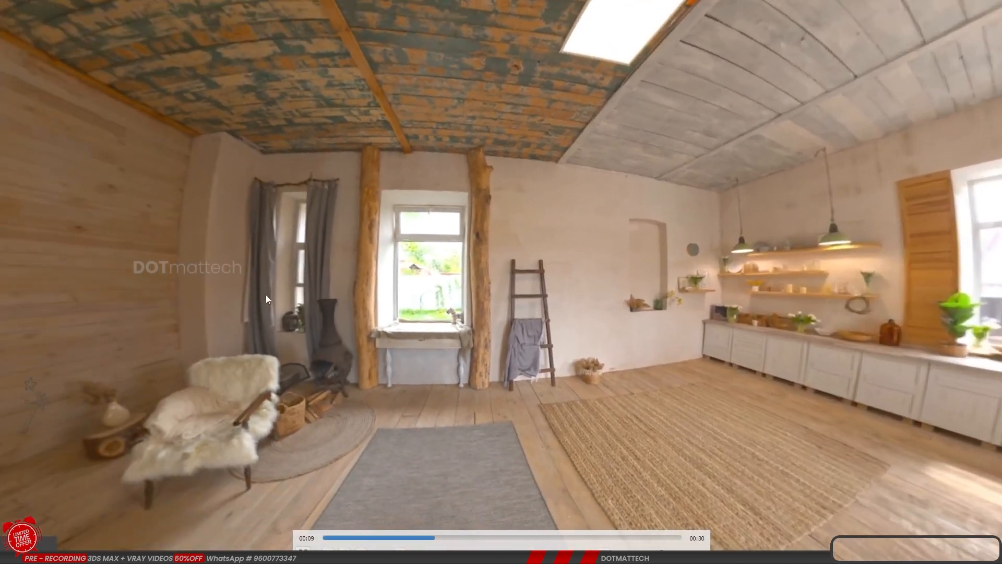
drag(265, 294, 647, 297)
drag(186, 296, 757, 298)
drag(317, 272, 804, 356)
drag(357, 360, 879, 351)
drag(231, 224, 772, 191)
drag(31, 381, 269, 374)
scroll(283, 344, up, 5)
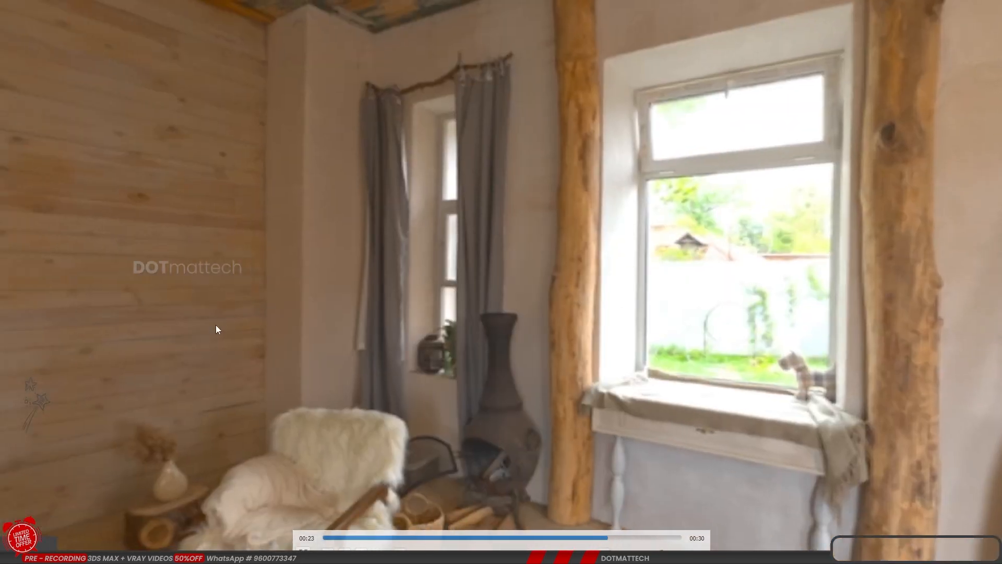
Step: Look down at the floor and back up in the 360 video, and close the player
drag(216, 325, 584, 50)
drag(325, 477, 543, 99)
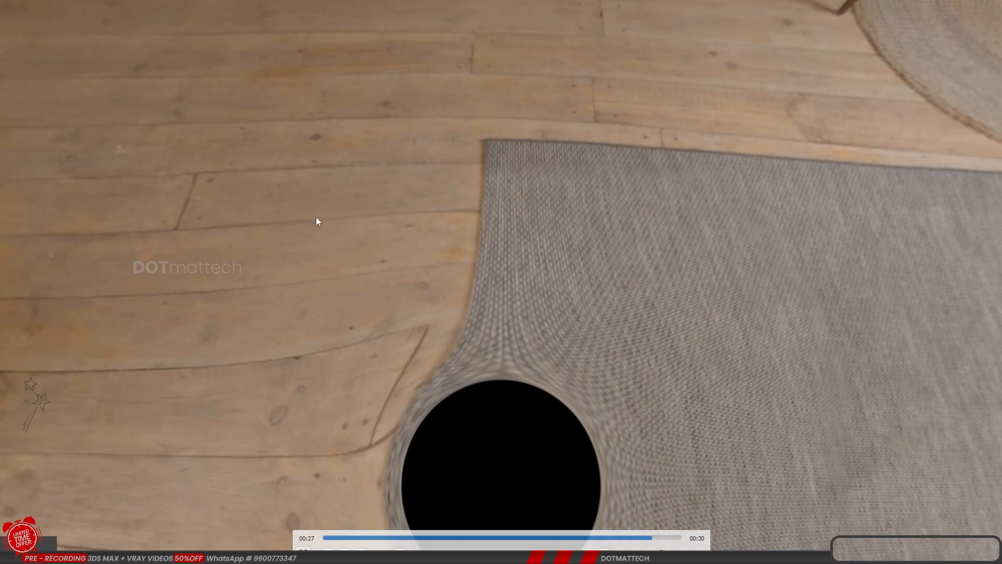
drag(315, 222, 324, 474)
drag(353, 196, 418, 490)
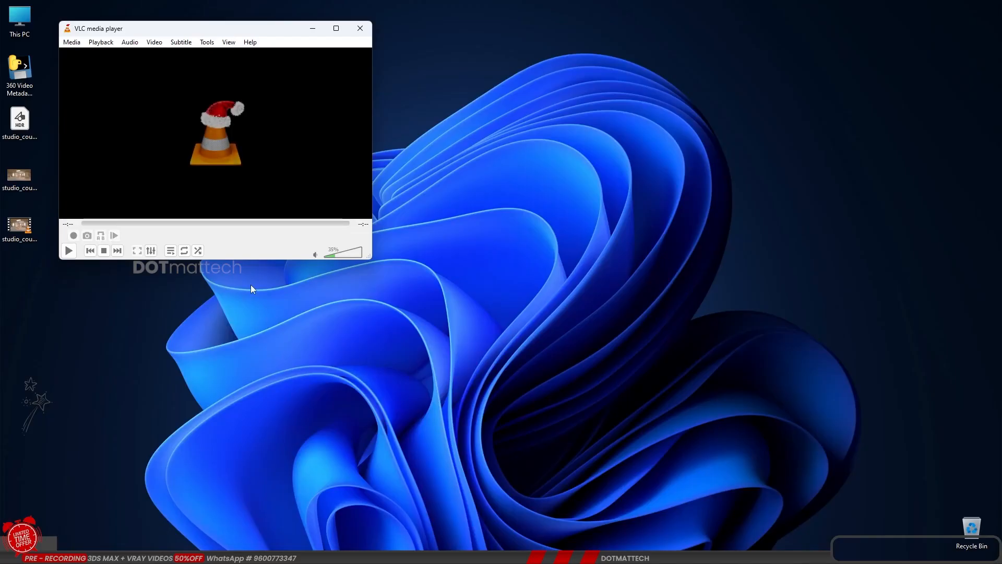
click(355, 27)
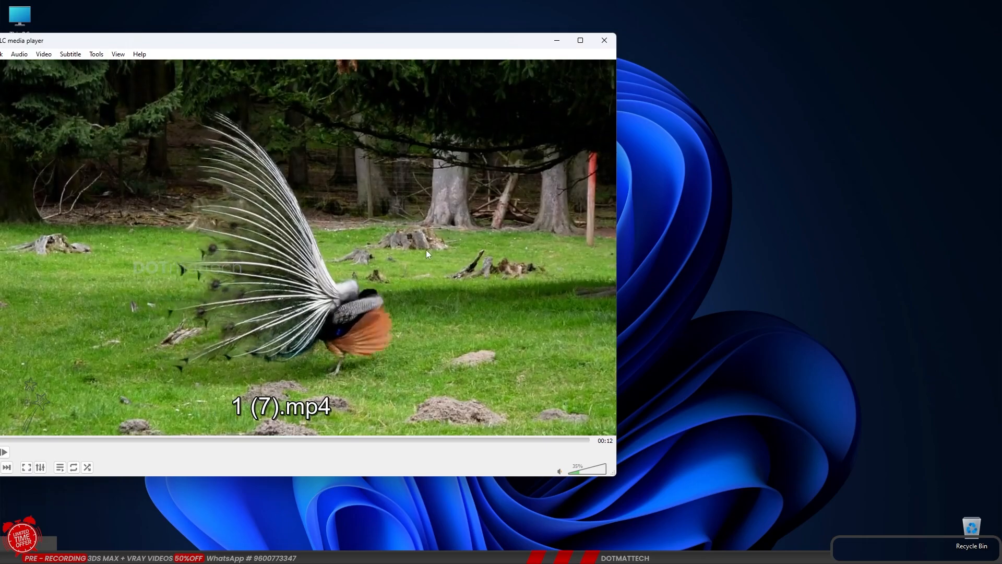
Step: Watch the regular peacock video 1 (7).mp4 full screen in VLC and close the player
double_click(426, 249)
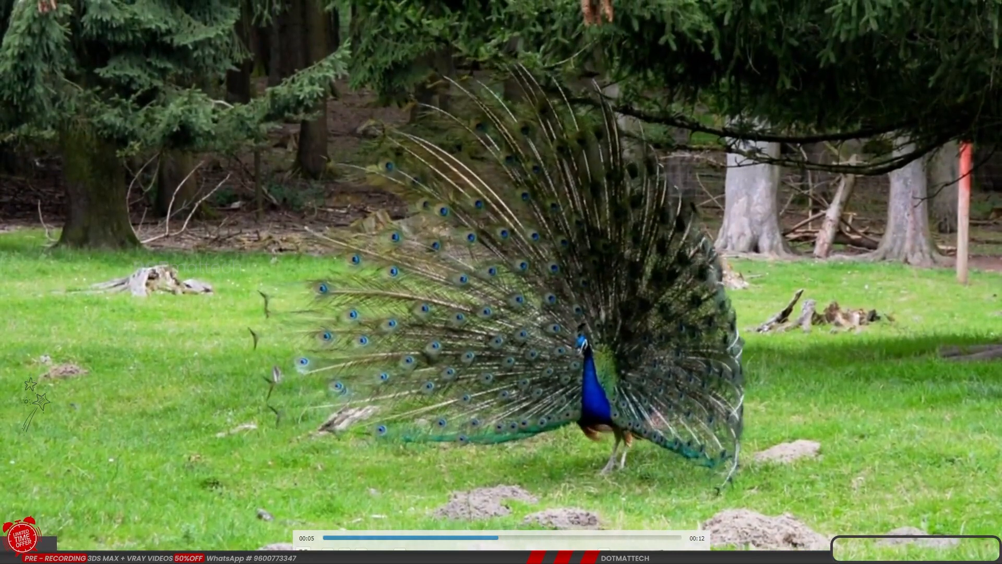
key(Escape)
click(604, 40)
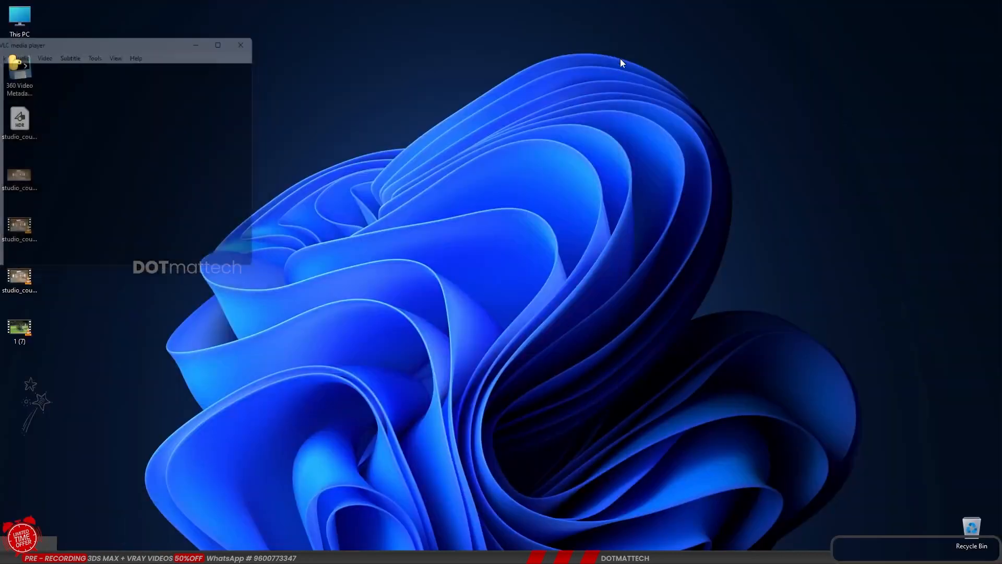
Step: Launch the 360 Video Metadata Tool and load 1 (7).mp4 from the Desktop
double_click(33, 74)
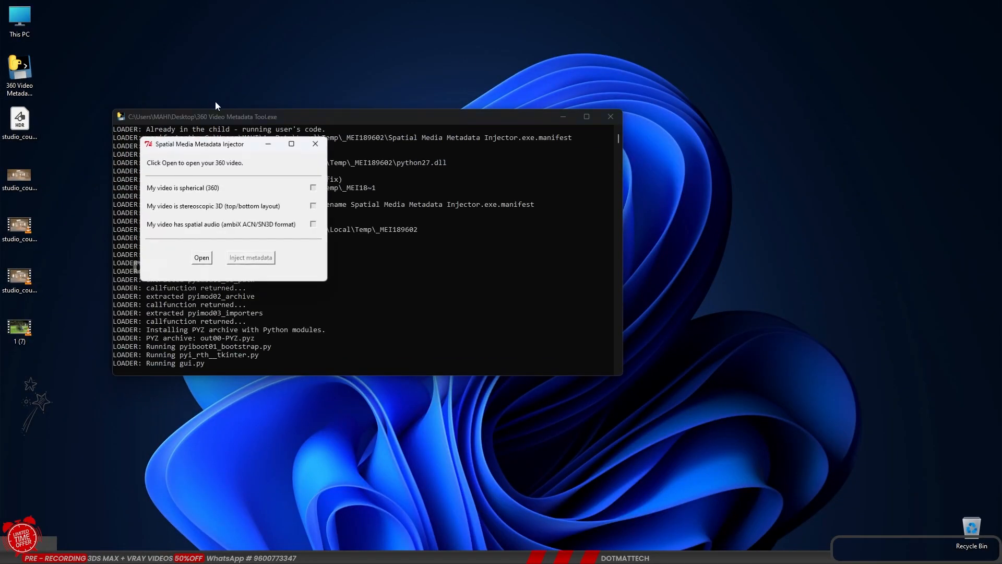
click(200, 263)
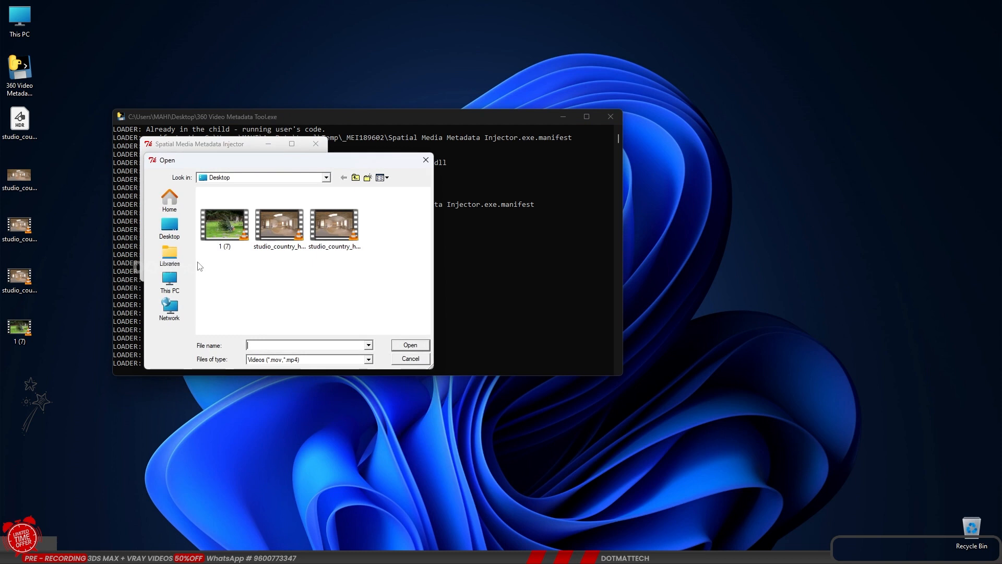
click(227, 230)
double_click(228, 236)
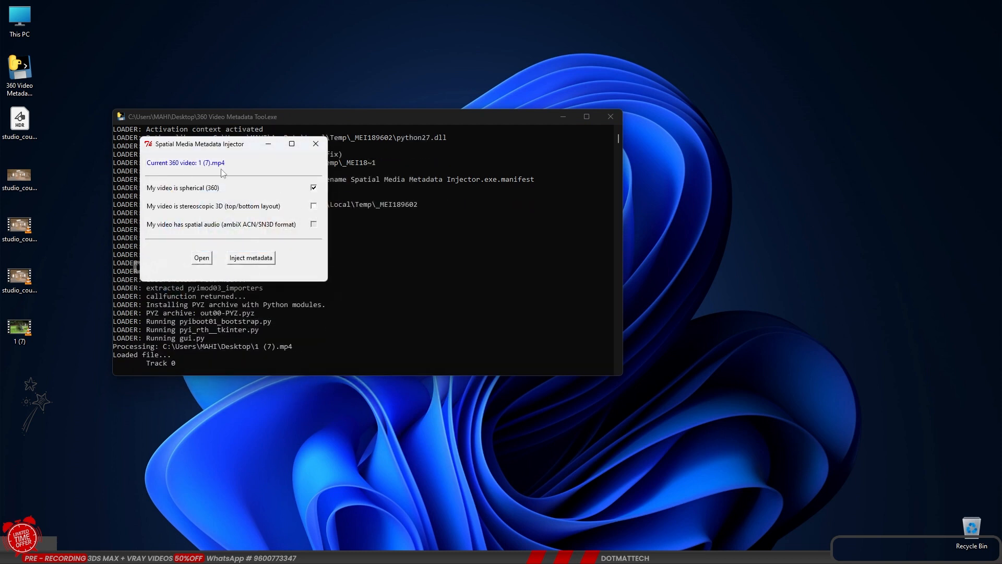
Step: Inject spherical (360) metadata into the video, save it on the Desktop as 1 (7)_injected, and close the tool
click(248, 258)
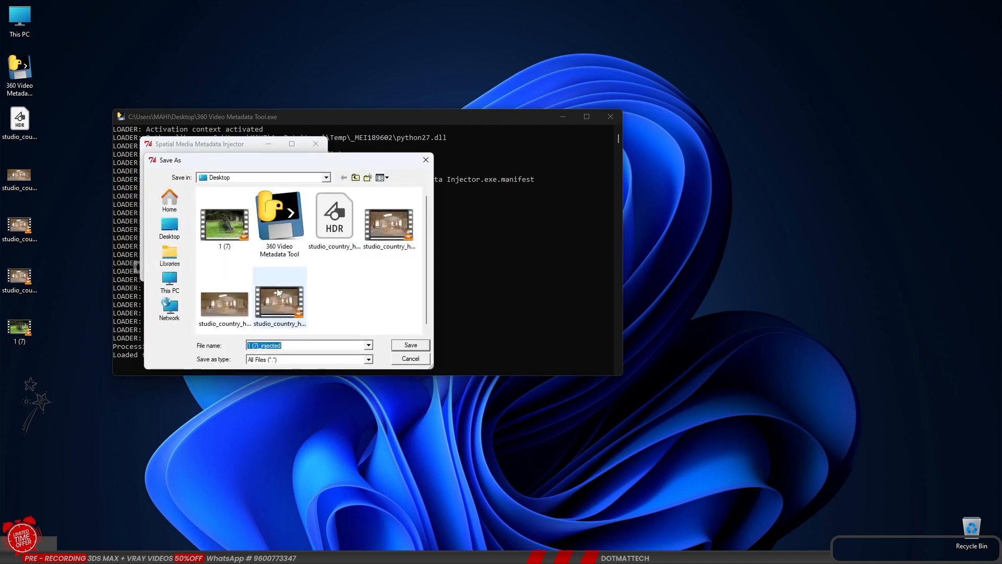
click(411, 345)
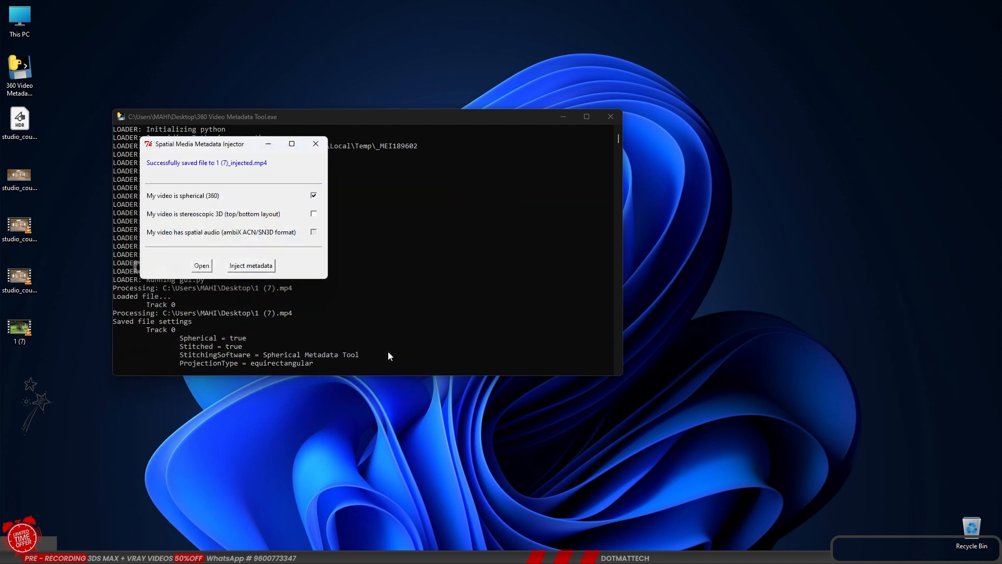
click(611, 116)
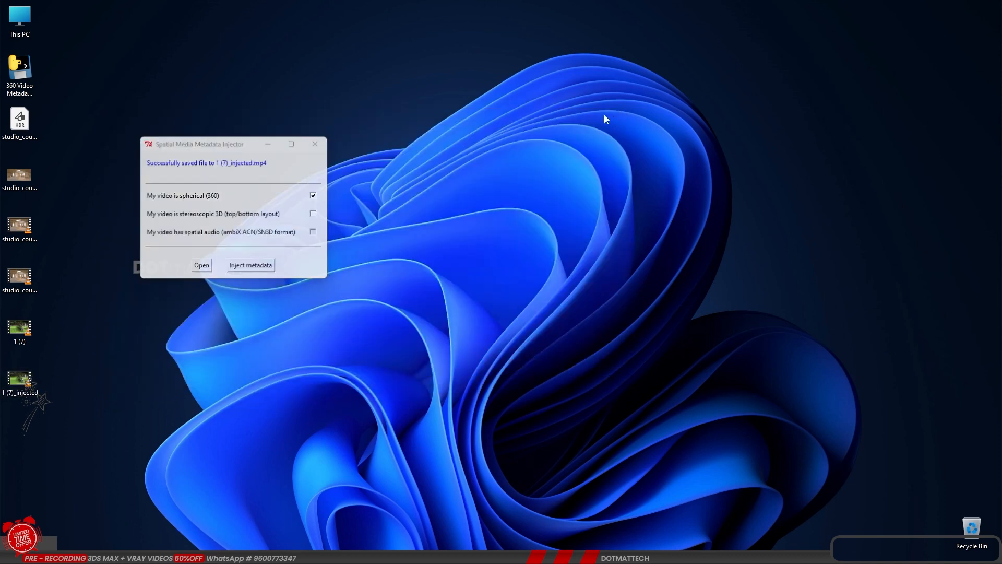
Step: Play 1 (7)_injected.mp4 in VLC, centre the player window, and look around in its 360 view
double_click(20, 381)
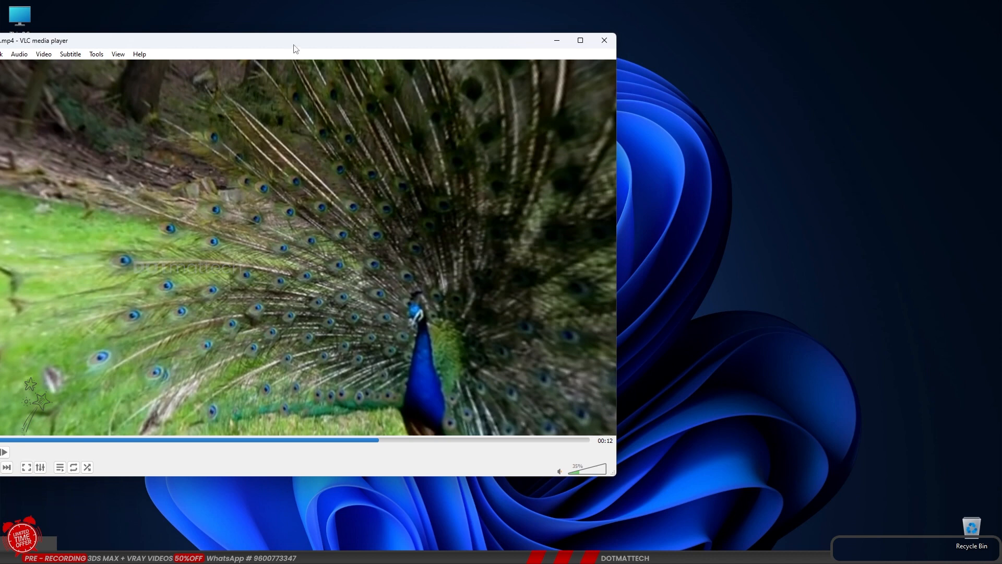
drag(292, 49, 486, 63)
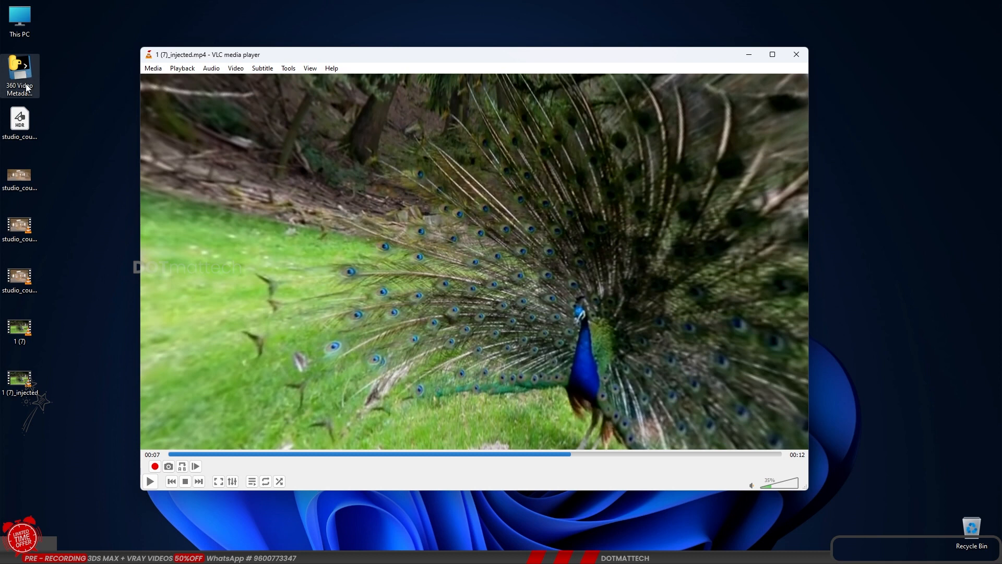
drag(533, 248, 607, 263)
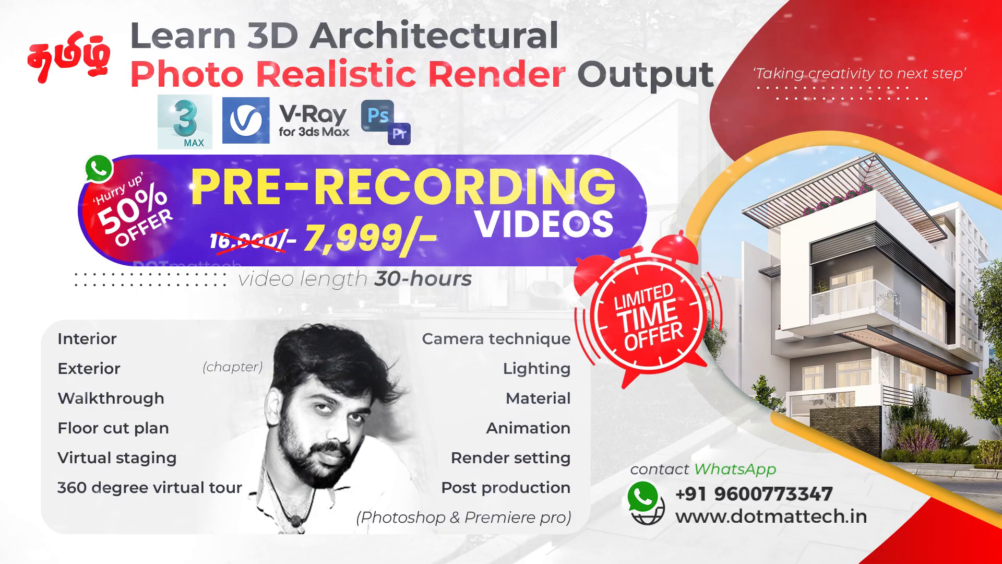